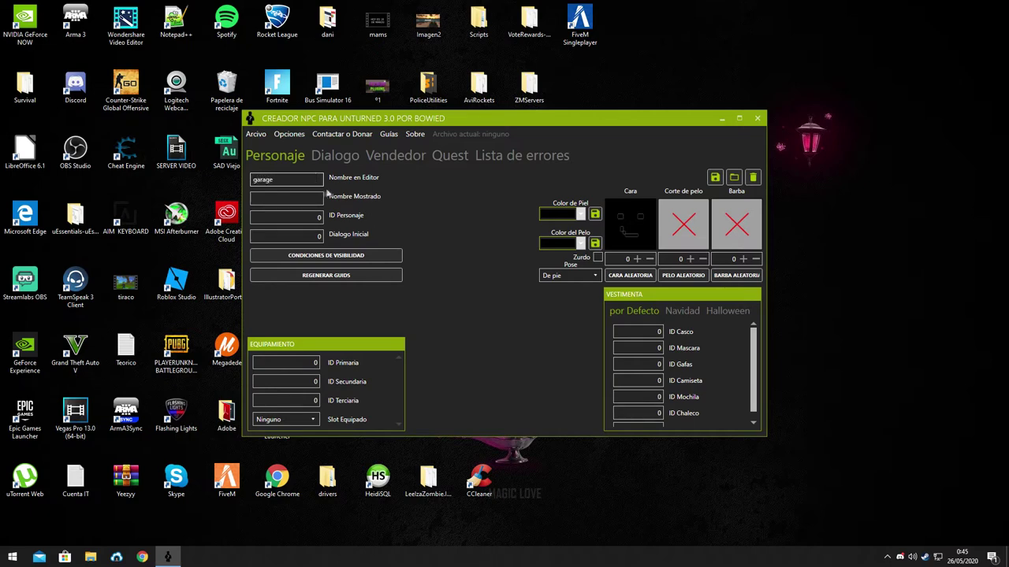
Set the character's editor name to VD_garage and its displayed name to garage.
left_click(257, 180)
type("VD")
mouse_move(266, 197)
type("_")
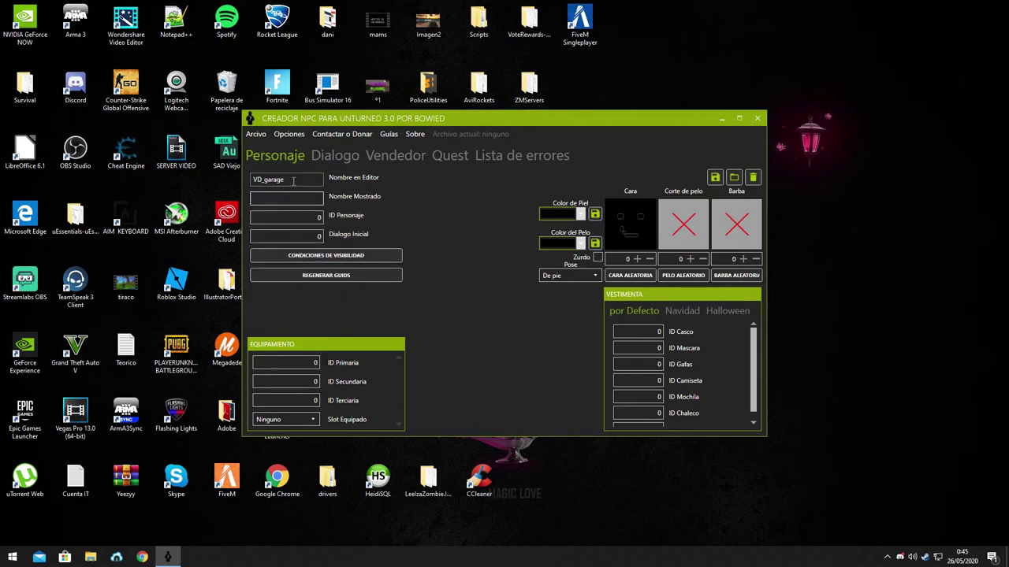
left_click(287, 198)
type("garage")
Set the character ID to 4550 and the initial dialogue ID to 4551.
left_click_drag(310, 219, 341, 218)
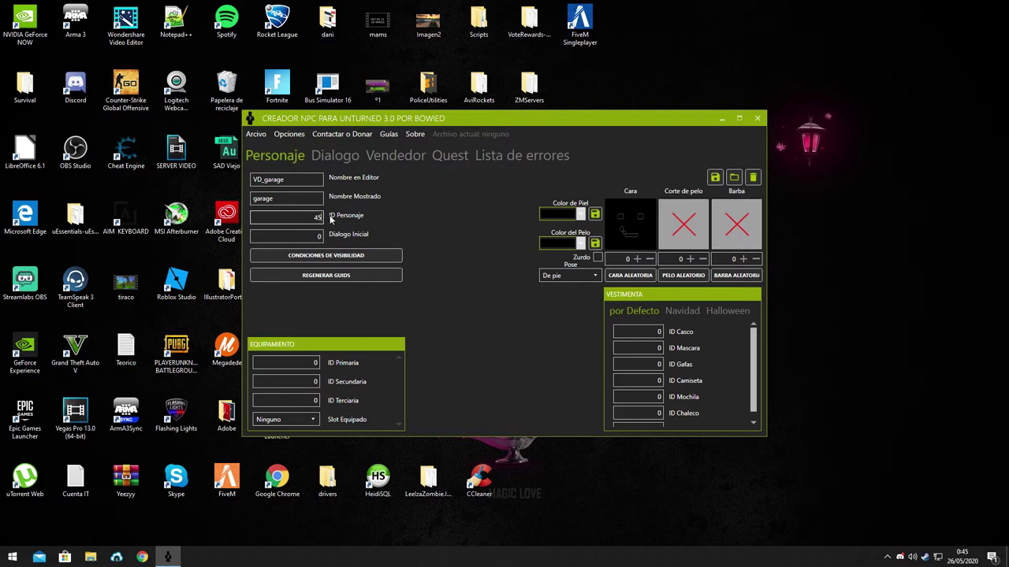
key("Tab")
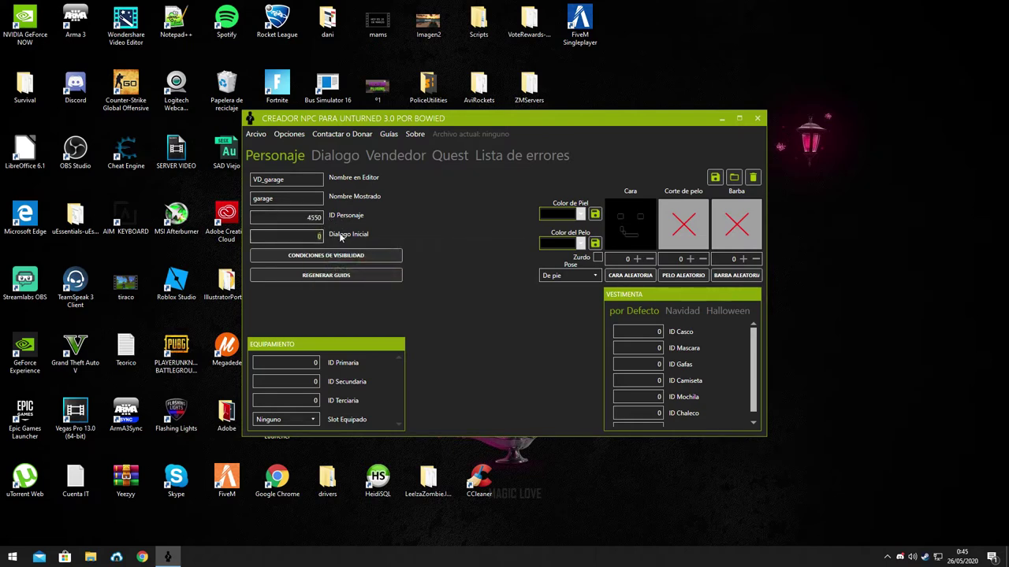
type("4551")
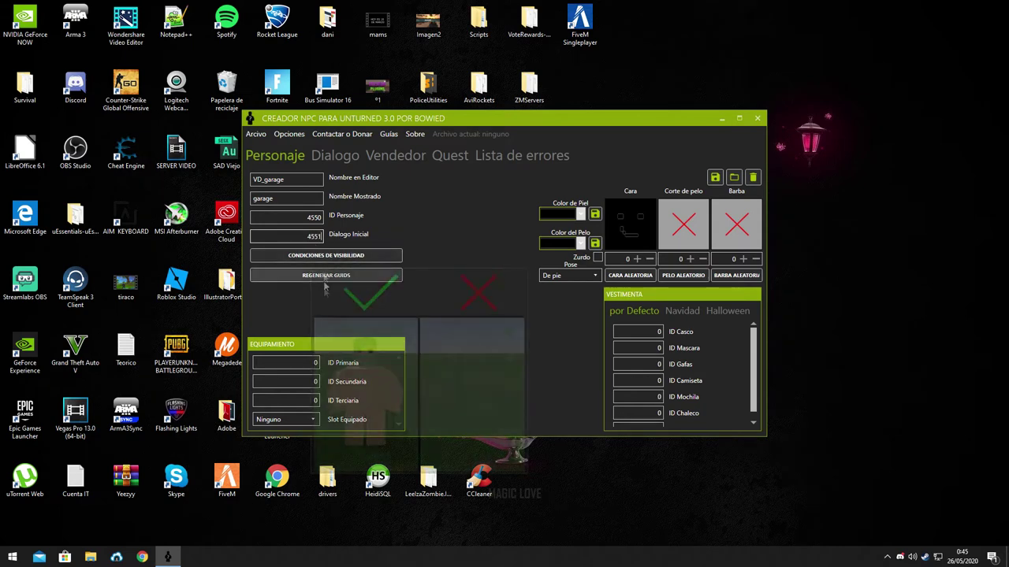
Randomize the character's face, haircut and beard, and choose a tan preset skin colour.
left_click(630, 275)
left_click(683, 275)
left_click(719, 275)
left_click(581, 213)
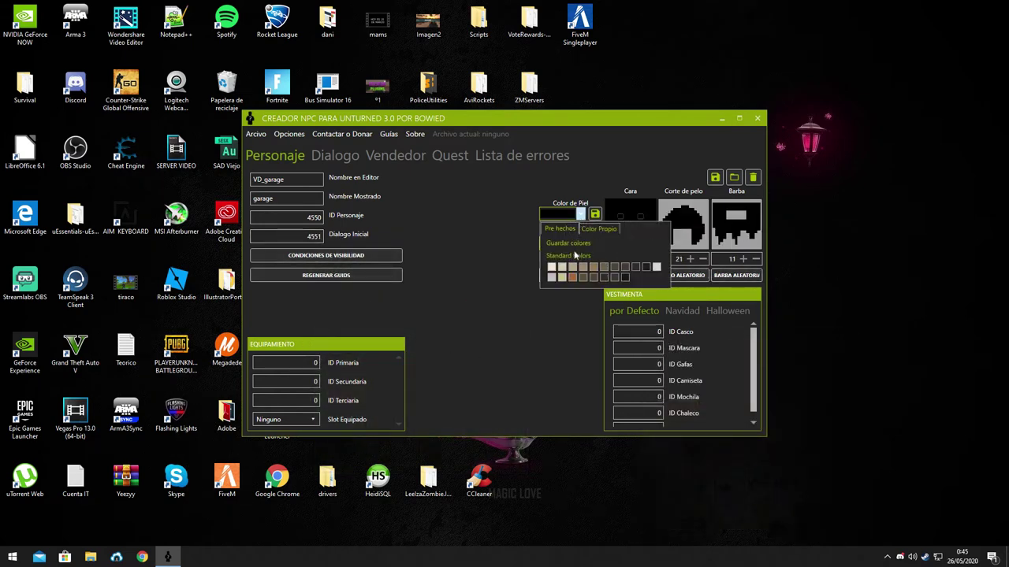
left_click(573, 268)
Set the character's hair colour to a custom bright red.
left_click(581, 244)
left_click(586, 352)
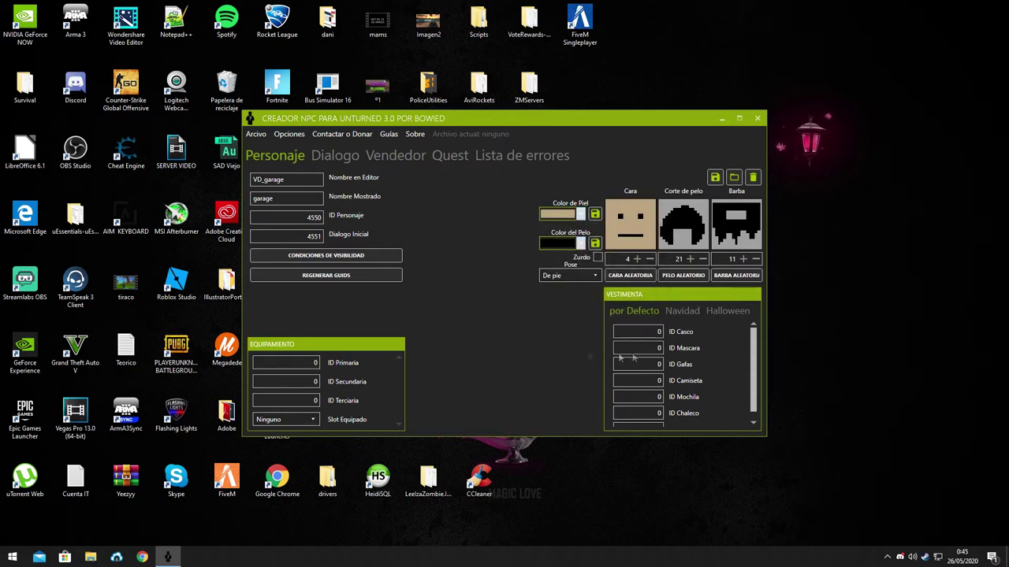
left_click(565, 248)
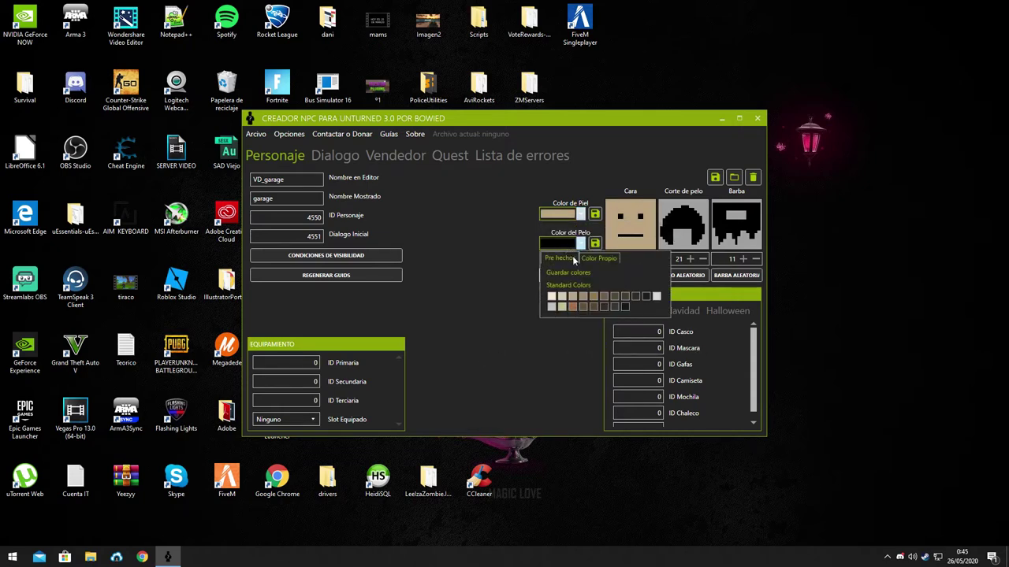
left_click(592, 260)
left_click(574, 258)
left_click(587, 260)
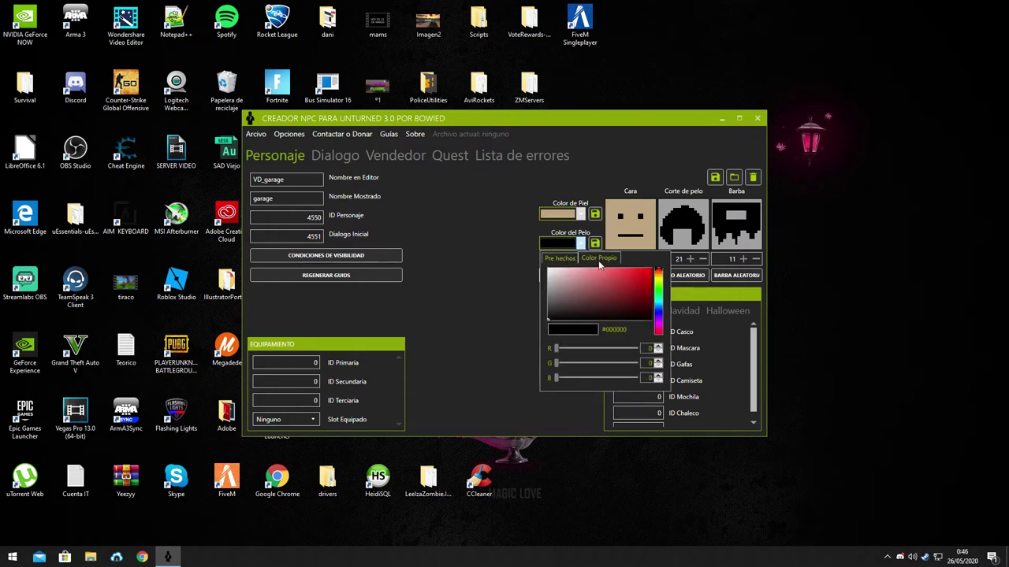
left_click_drag(640, 273, 675, 244)
left_click(581, 245)
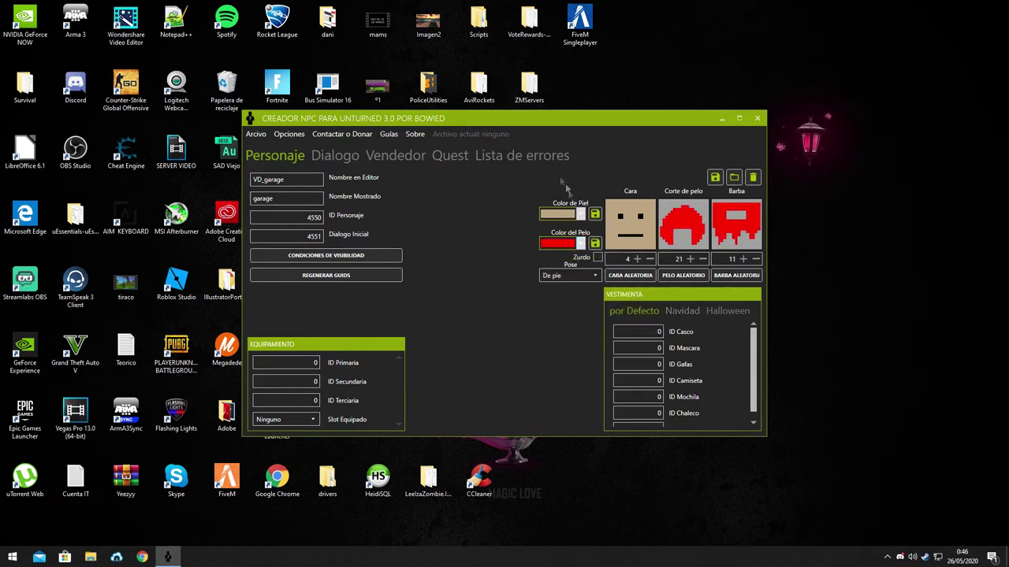
scroll(669, 354, "down", 1)
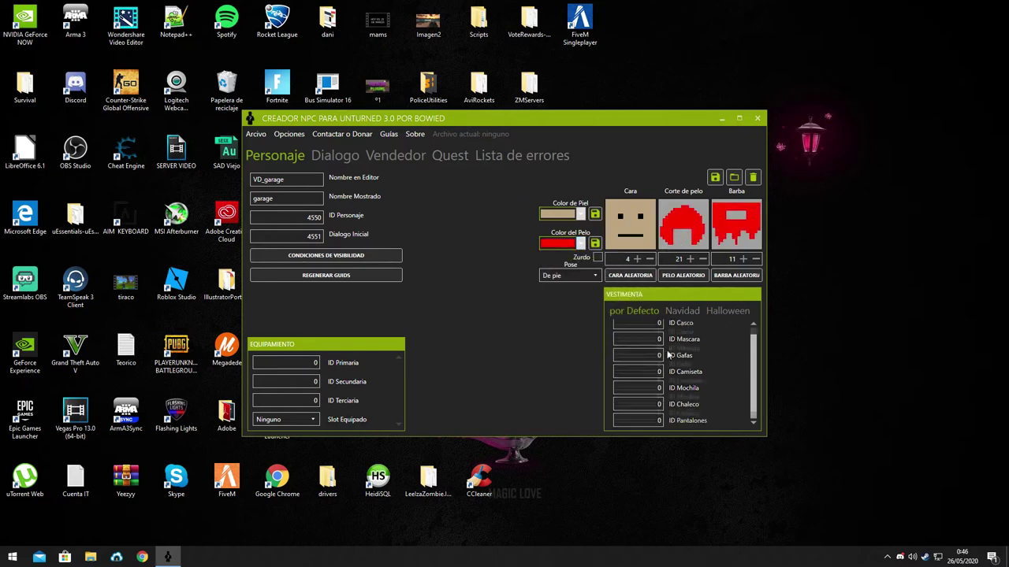
Add a dialogue message page reading "Hey" and set the dialogue ID to 4551.
left_click(333, 156)
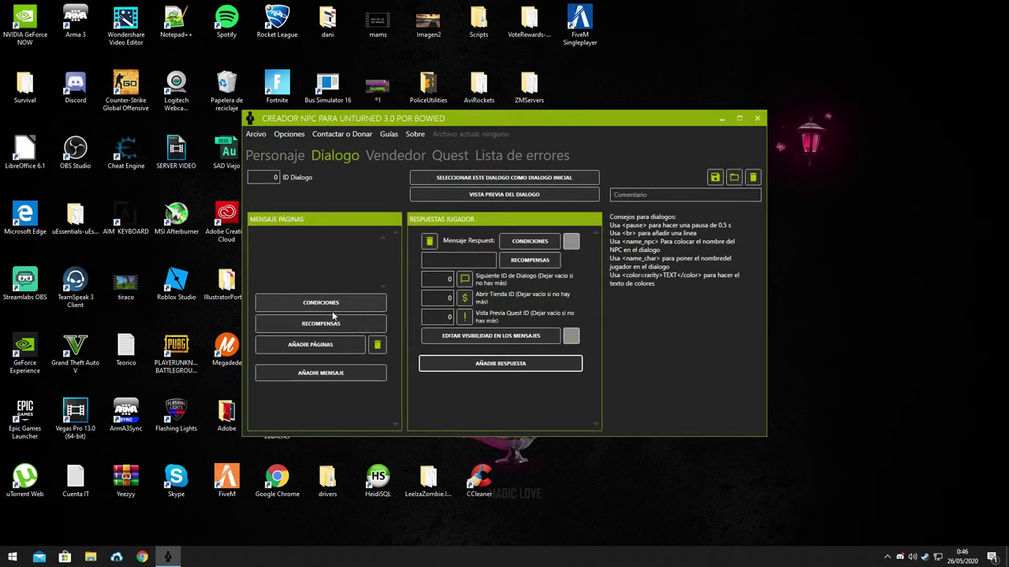
left_click(310, 345)
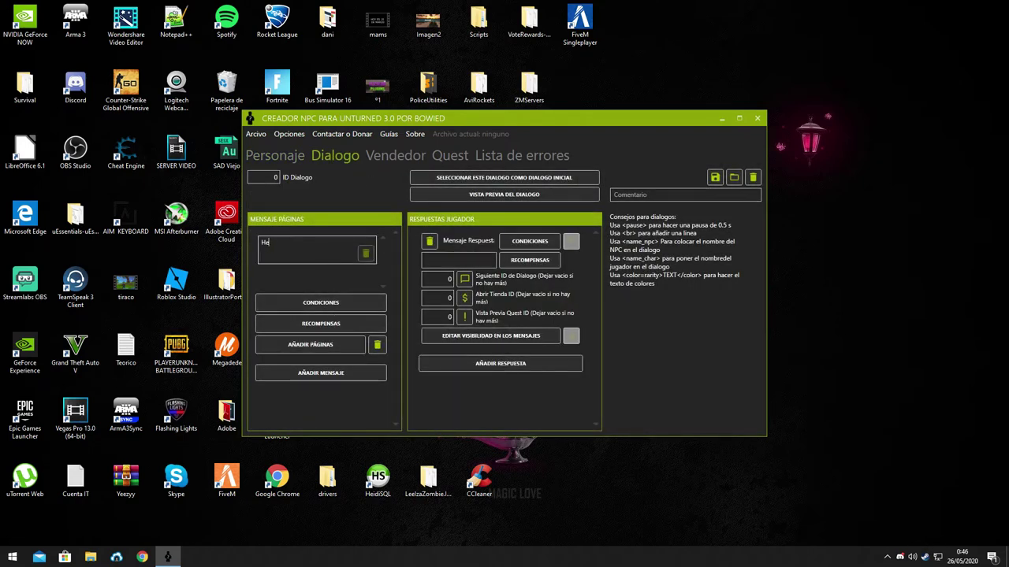
left_click(268, 177)
key("BackSpace")
type("4551")
Fill in the player reply "Acceder" so that it opens shop ID 4552, and save the dialogue.
left_click(461, 262)
type("Acceder")
left_click_drag(443, 299, 508, 300)
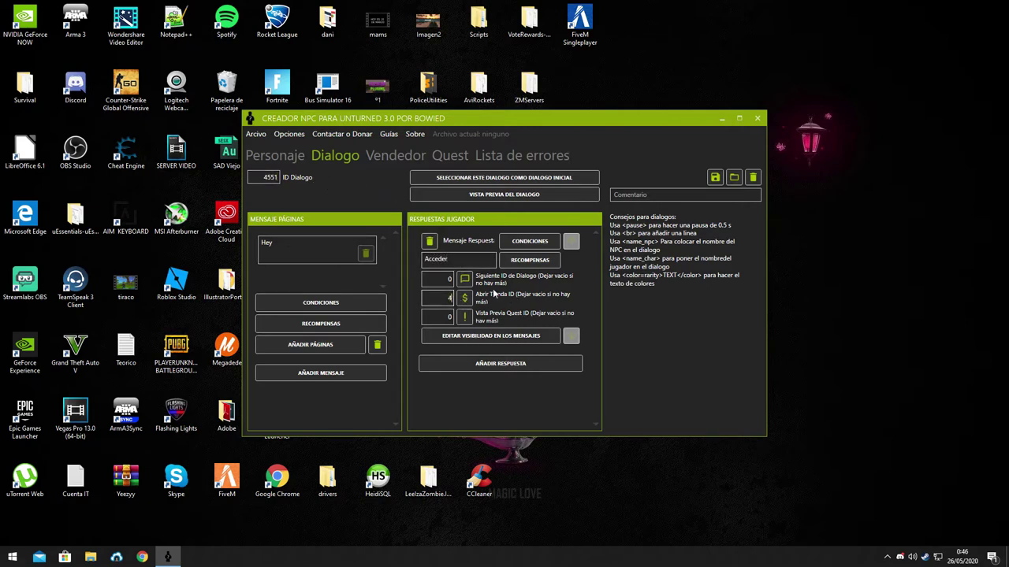
left_click_drag(437, 299, 481, 304)
key("ctrl+s")
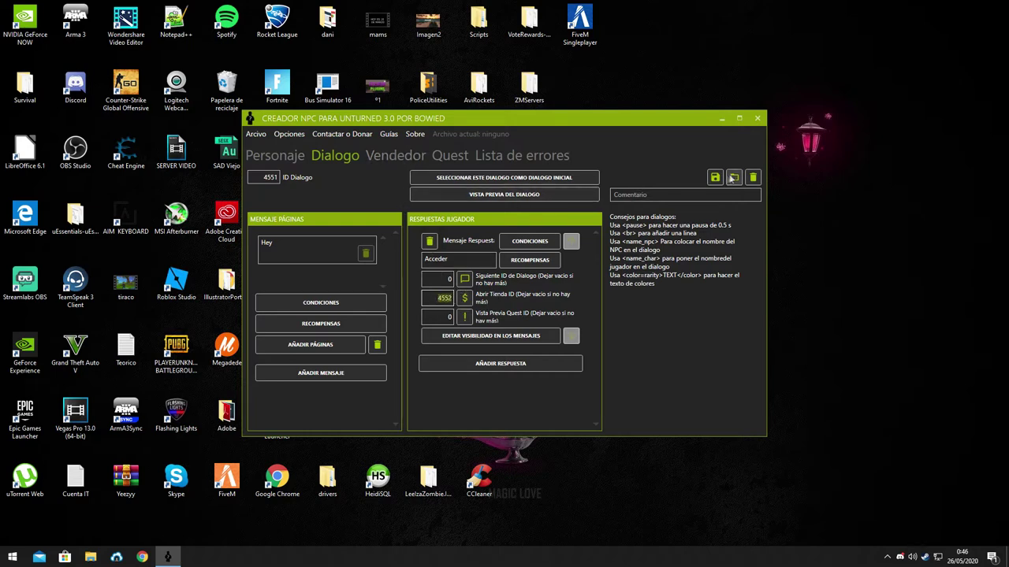
Set the vendor's shop ID to 4552, matching the dialogue reply, and name the vendor garage.
left_click(377, 159)
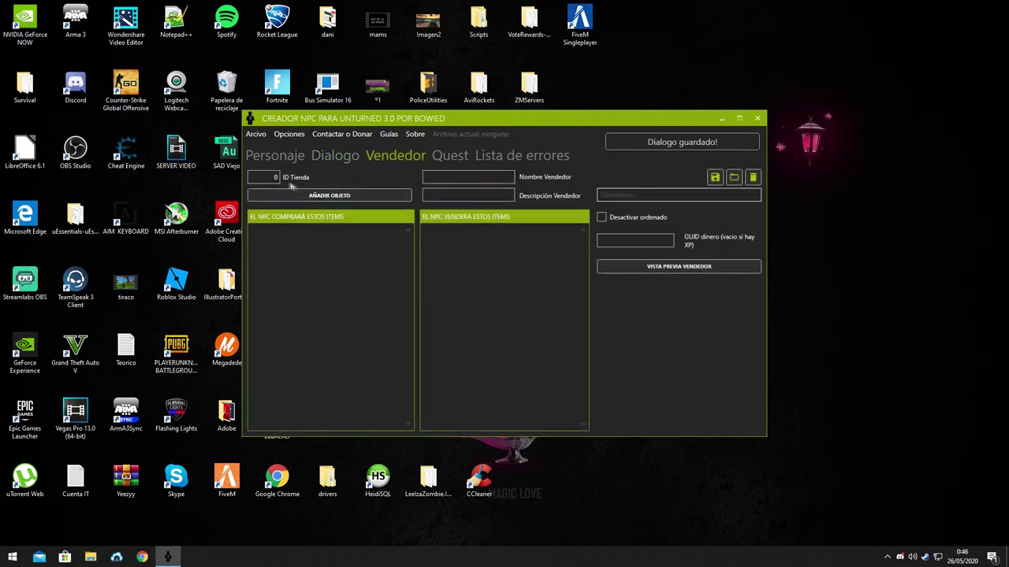
key("BackSpace")
type("4552")
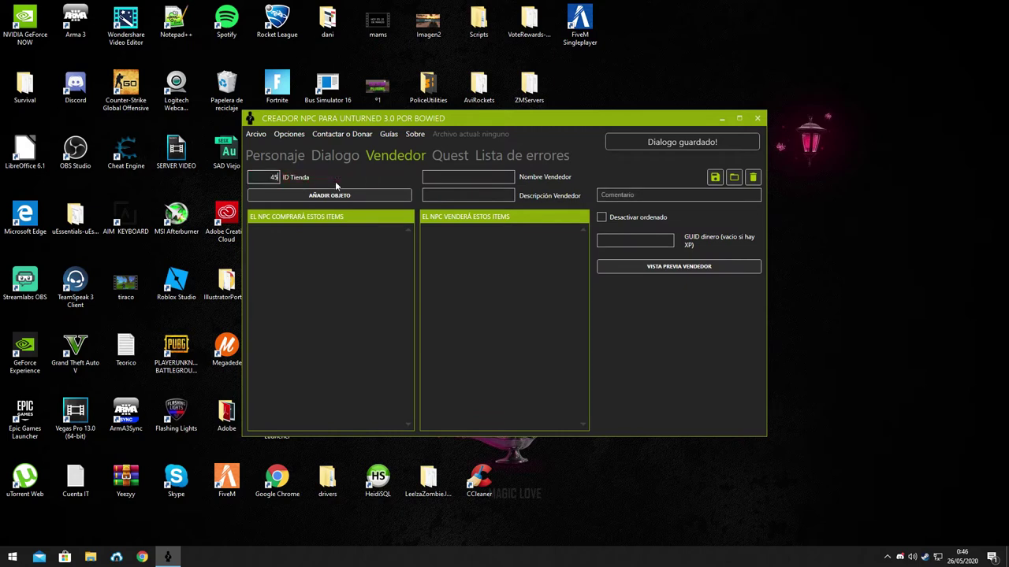
left_click(347, 156)
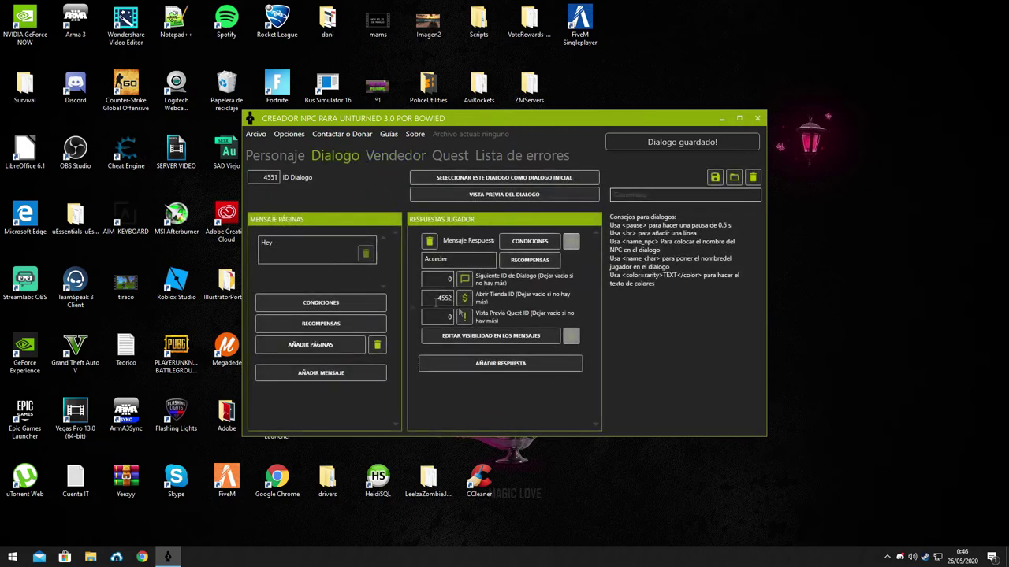
left_click(388, 155)
left_click(474, 176)
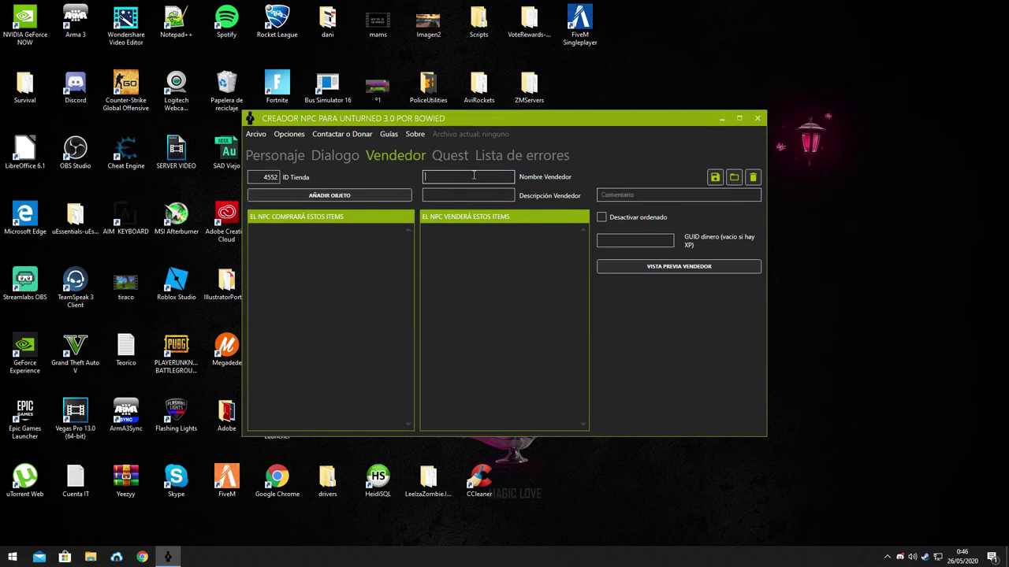
type("garage")
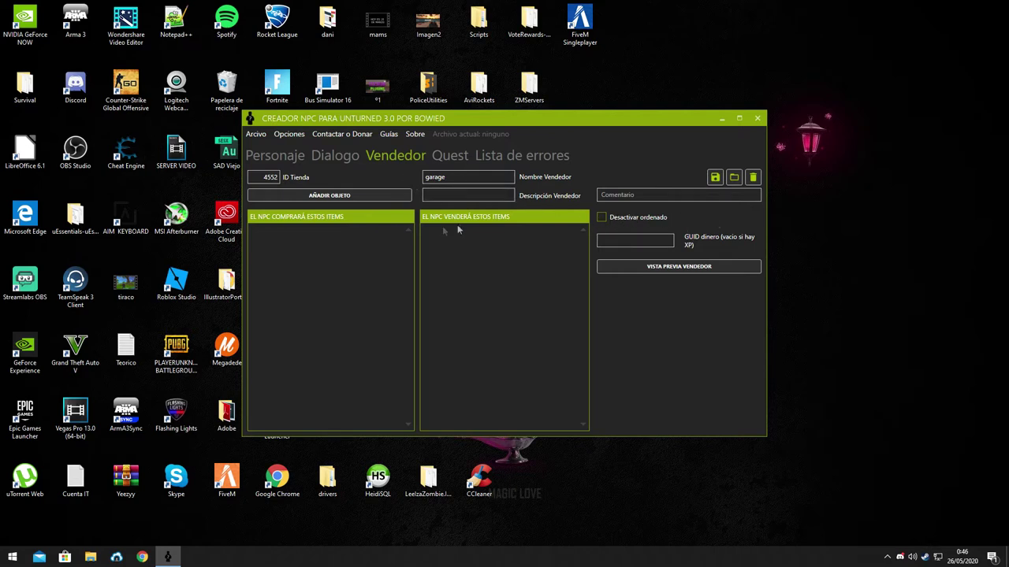
Start a new vendor item with type Type_Vehicle and sell type SellType_Sell.
left_click(331, 197)
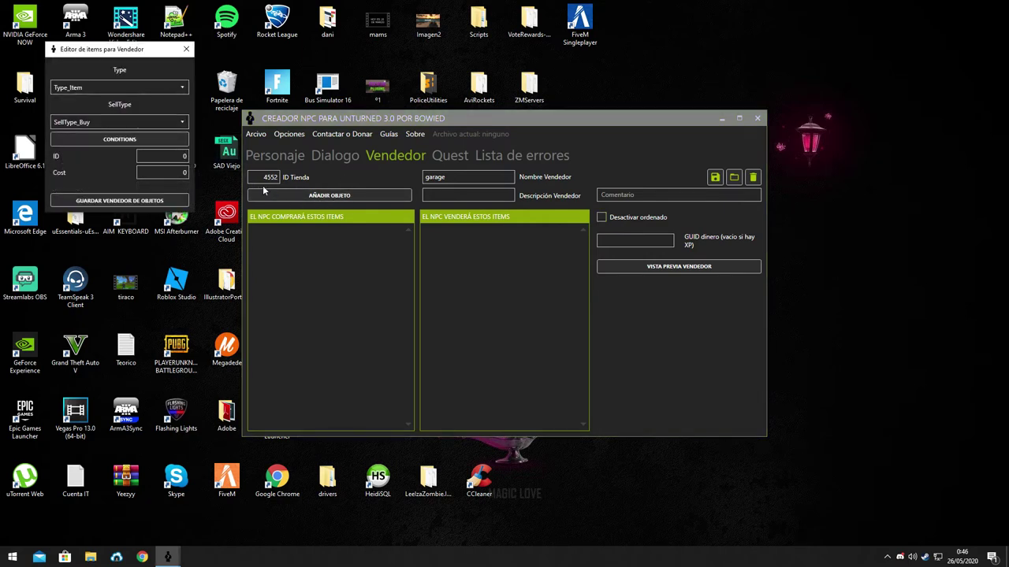
left_click(147, 125)
left_click(128, 86)
left_click(127, 85)
left_click(111, 111)
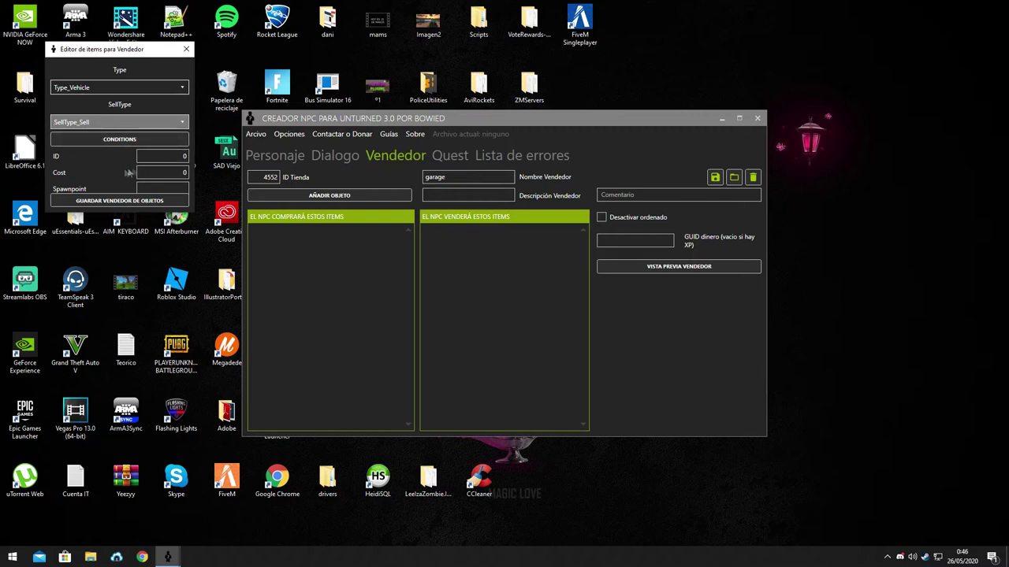
Give the vehicle item ID 33 and a cost of 100, and save it to the vendor.
left_click_drag(161, 156, 238, 157)
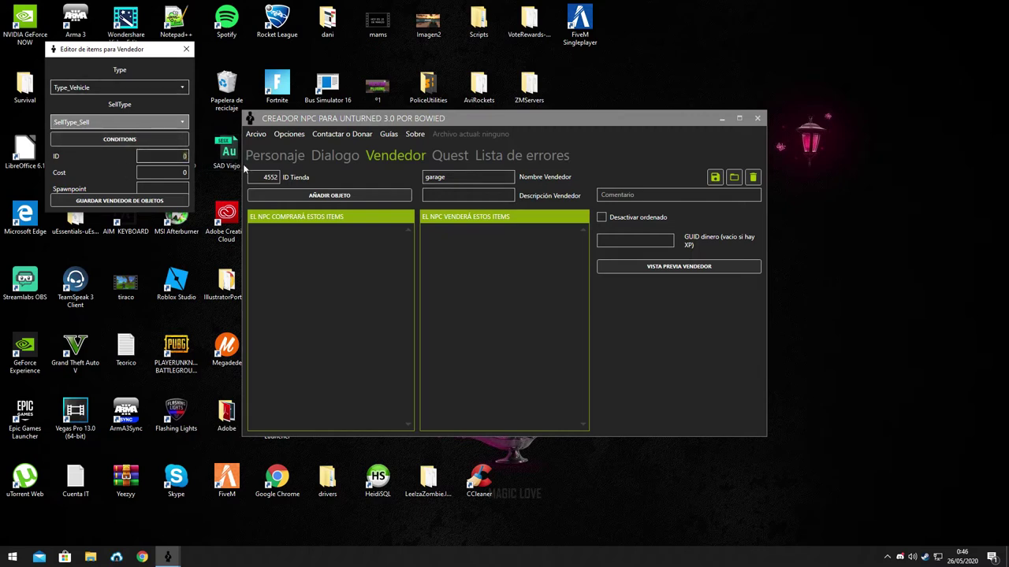
key("Tab")
type("100")
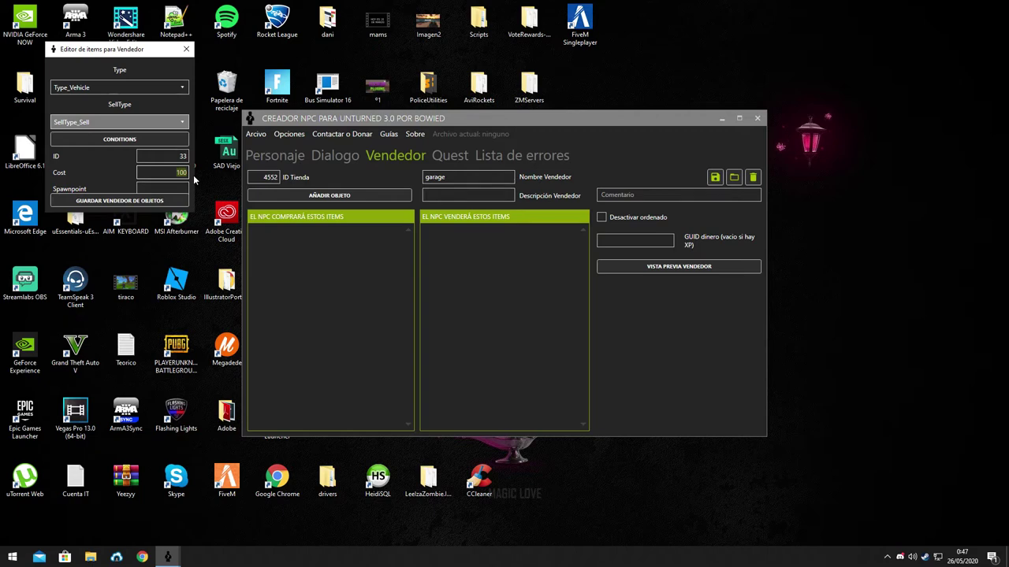
left_click(152, 190)
left_click(131, 202)
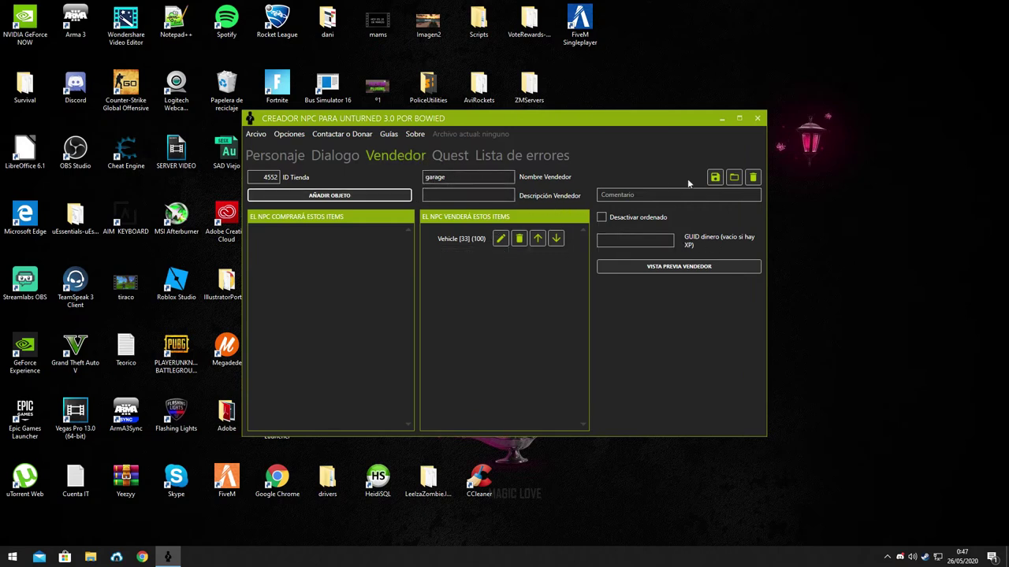
Save the vendor, the dialogue and the character.
left_click(715, 178)
left_click(335, 155)
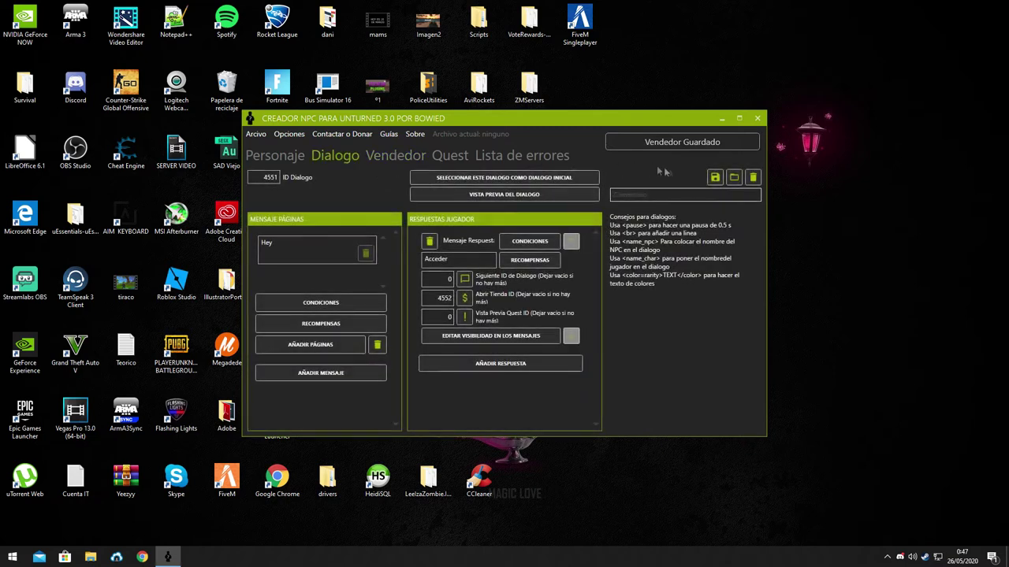
left_click(715, 178)
left_click(274, 155)
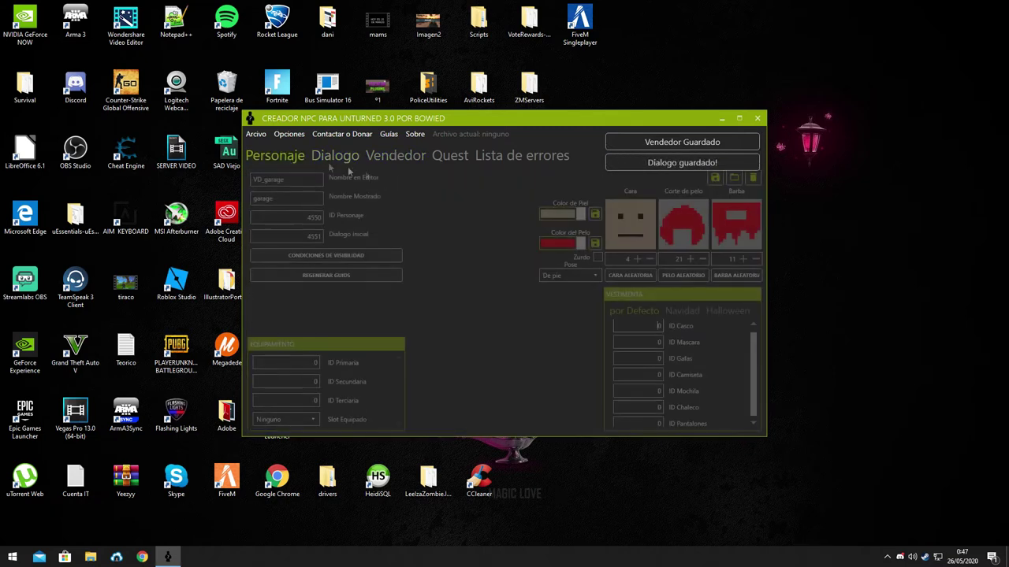
left_click(715, 178)
Save the NPC project as garage in the video folder.
left_click(260, 134)
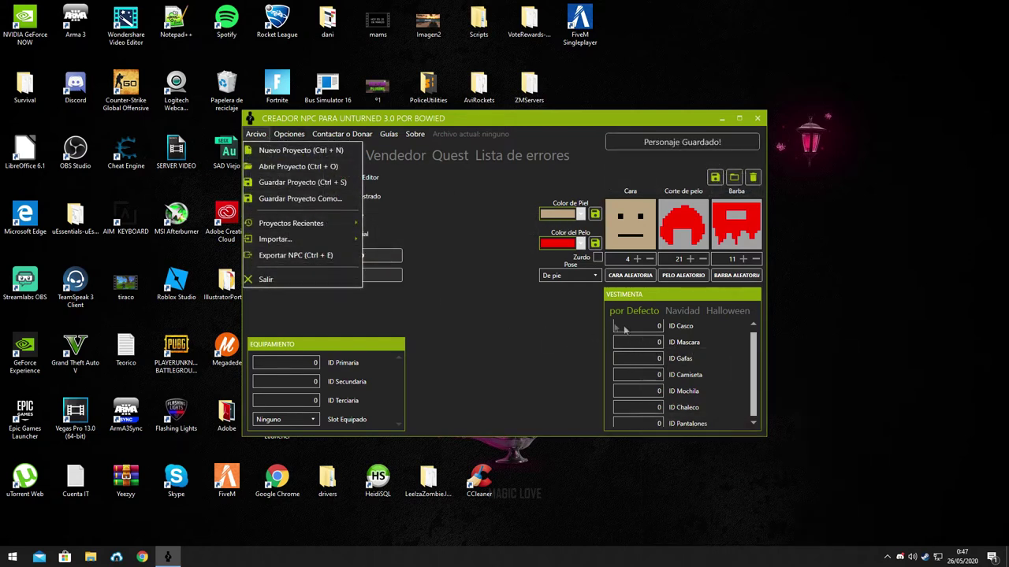
left_click(302, 200)
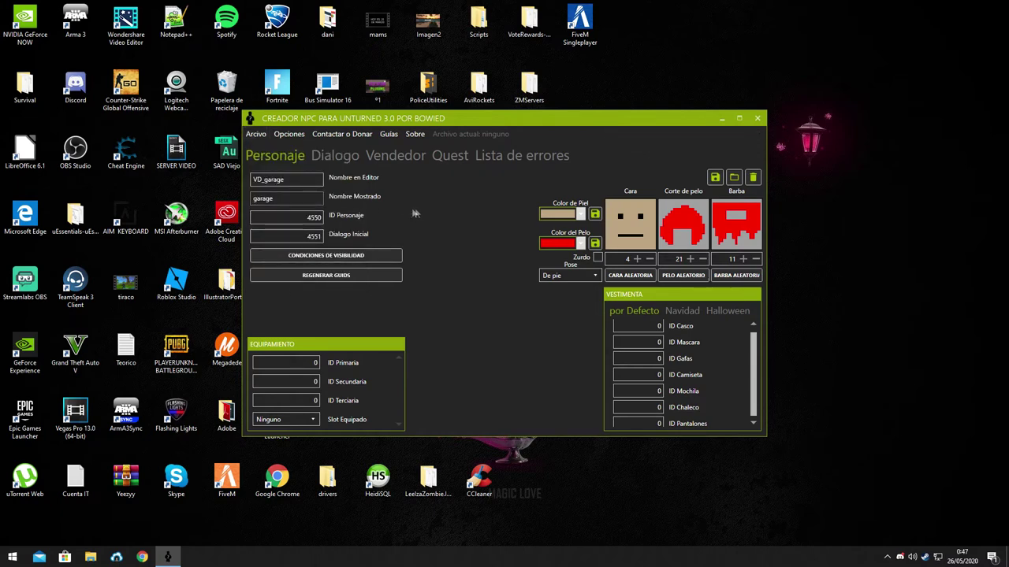
type("garage")
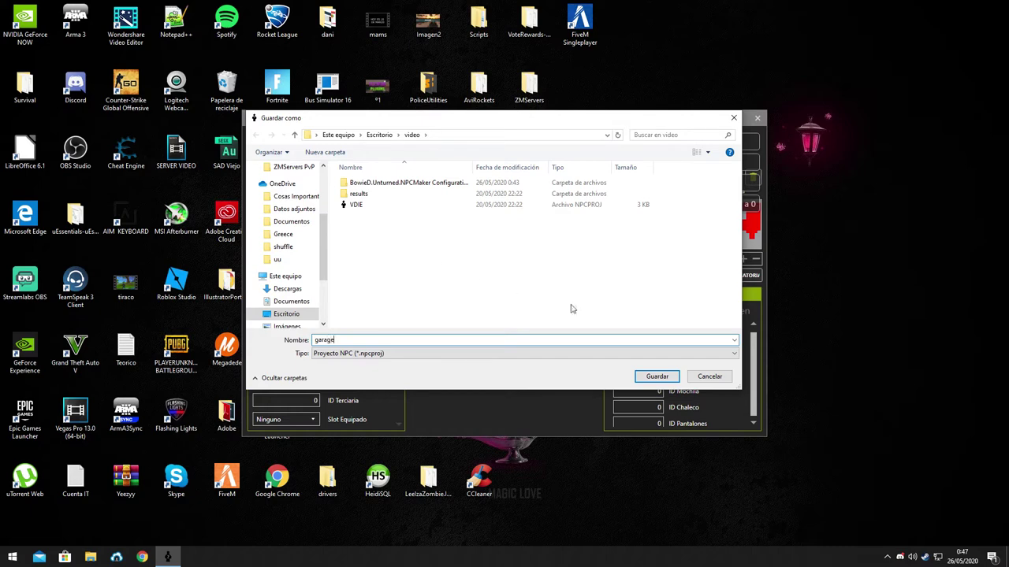
left_click(656, 376)
Export the NPC despite the unsafe export warning and open the results folder.
left_click(256, 134)
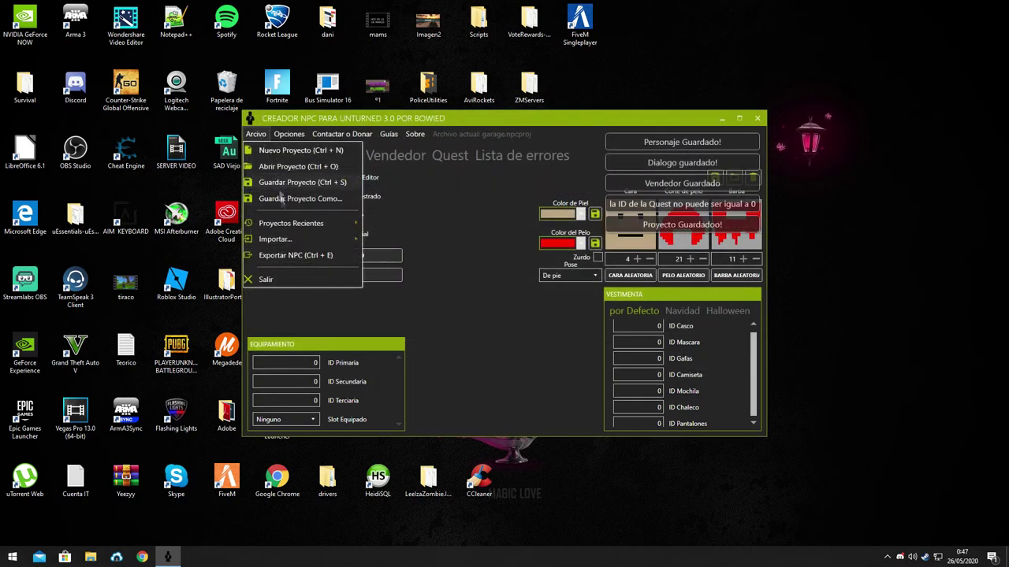
left_click(301, 255)
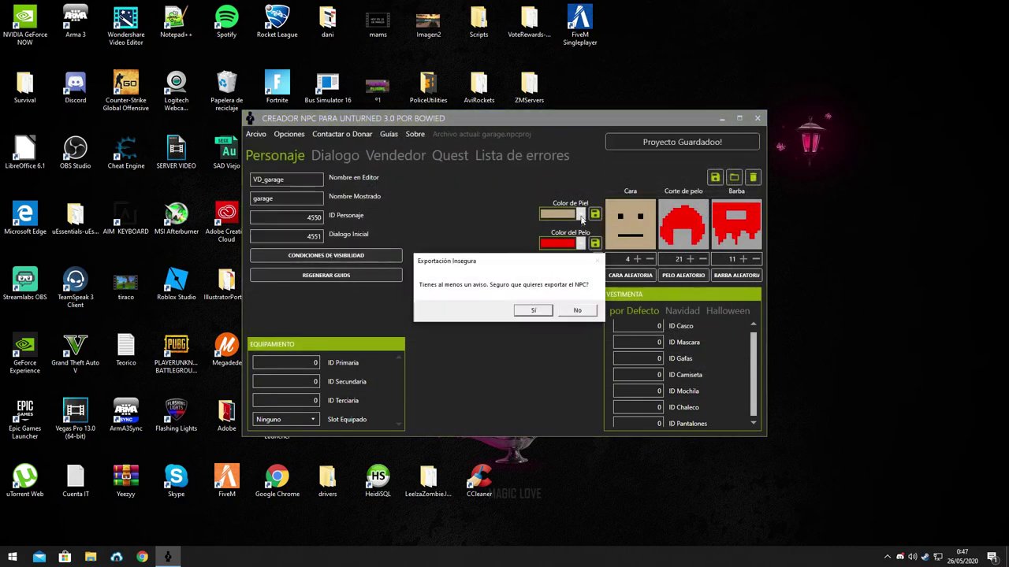
left_click(534, 311)
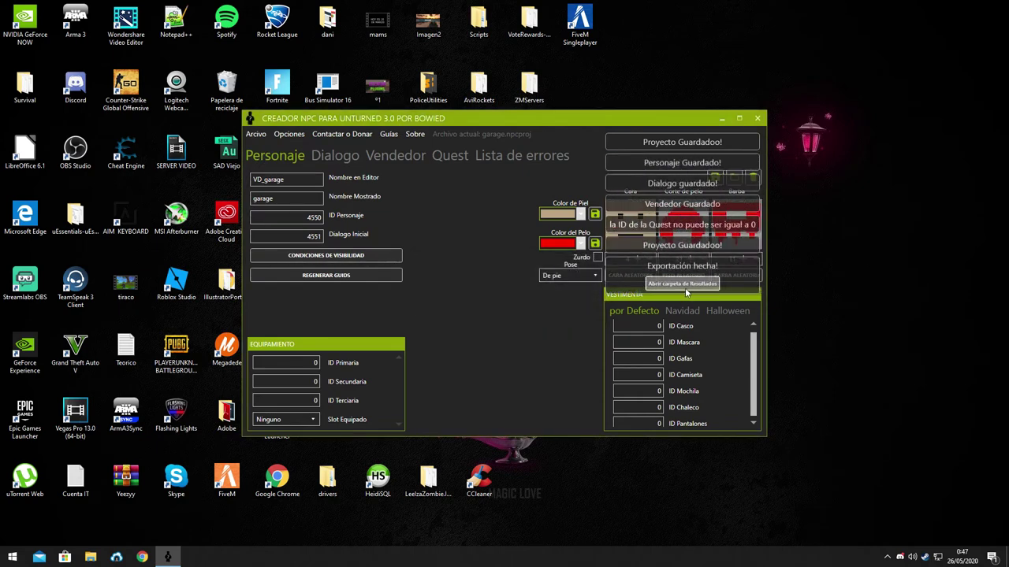
left_click(682, 284)
Copy the exported Characters, Dialogues and Vendors folders into Unturned's Bundles\NPCs folder on drive D, and close the folder window and NPC creator.
key("ctrl+a")
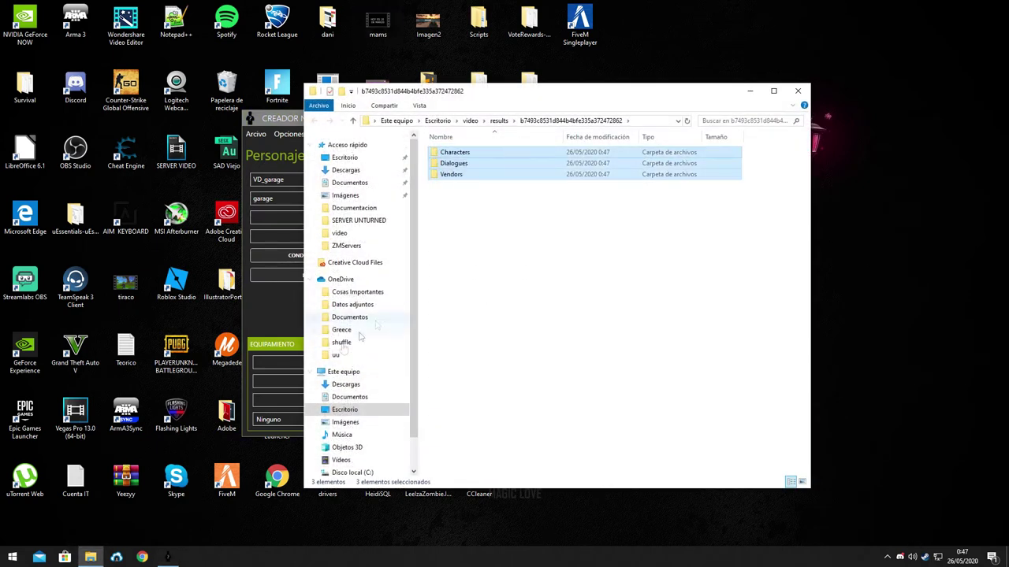
left_click(345, 375)
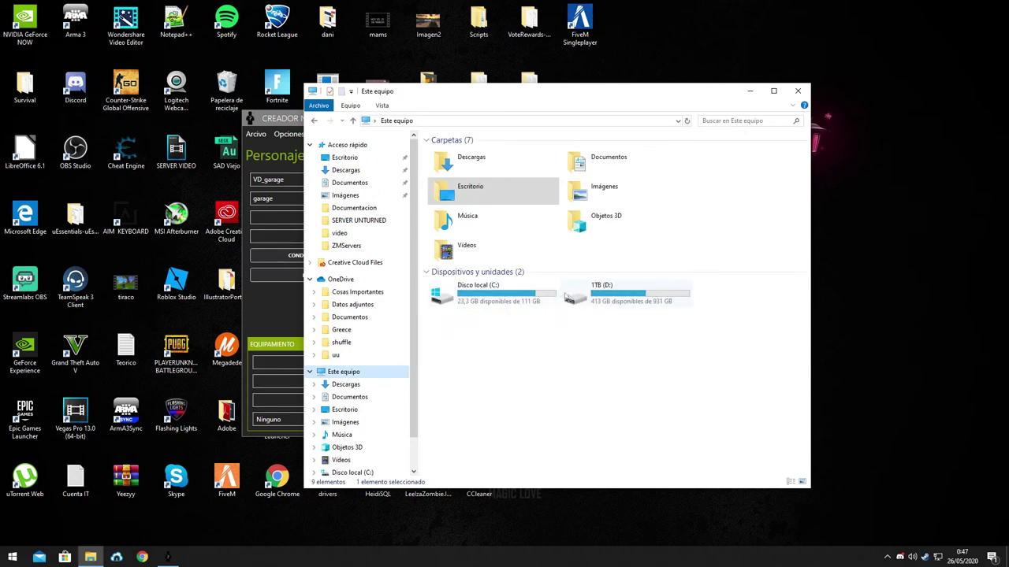
double_click(599, 290)
left_click(473, 197)
double_click(474, 187)
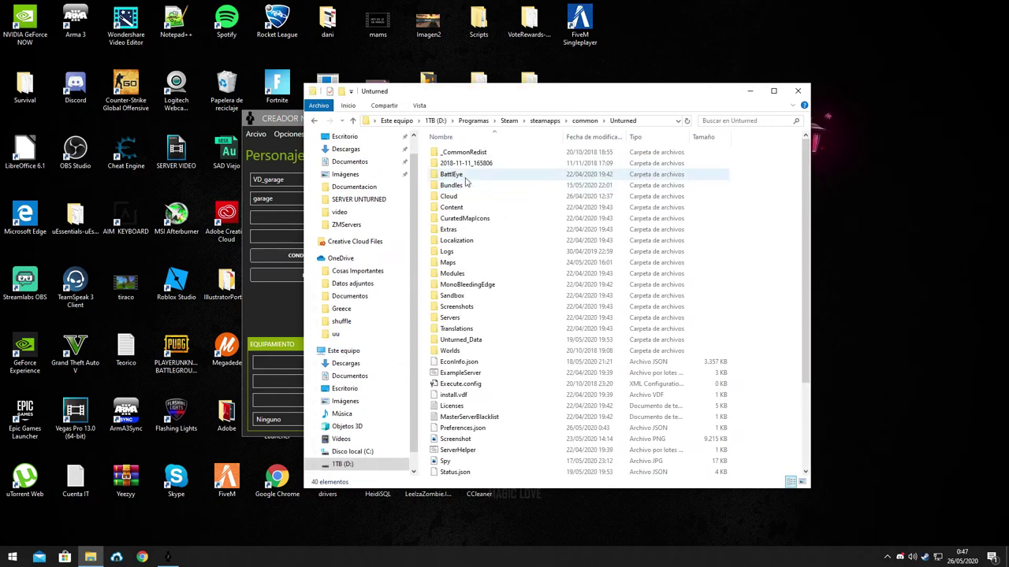
double_click(464, 181)
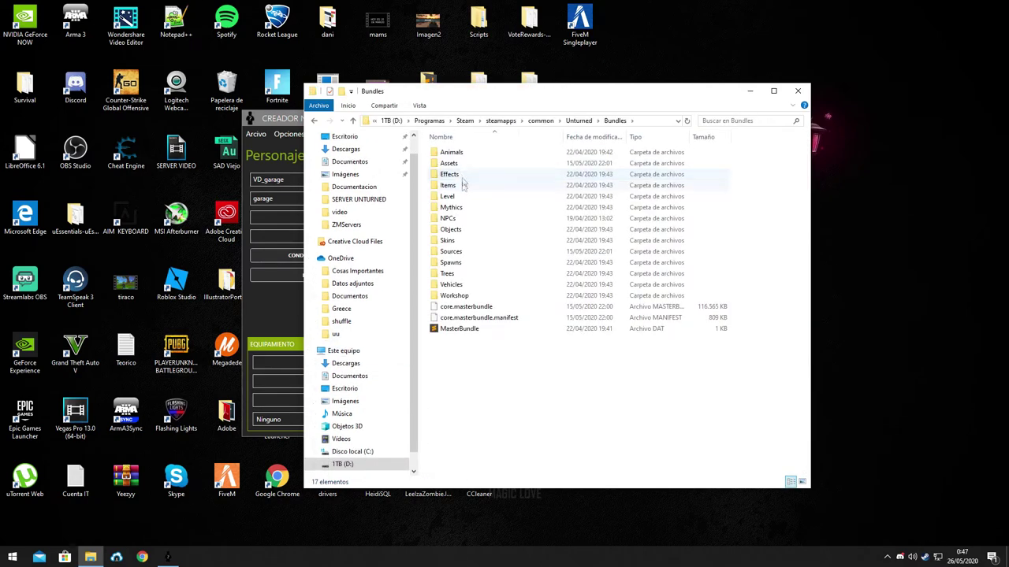
left_click(457, 218)
double_click(457, 219)
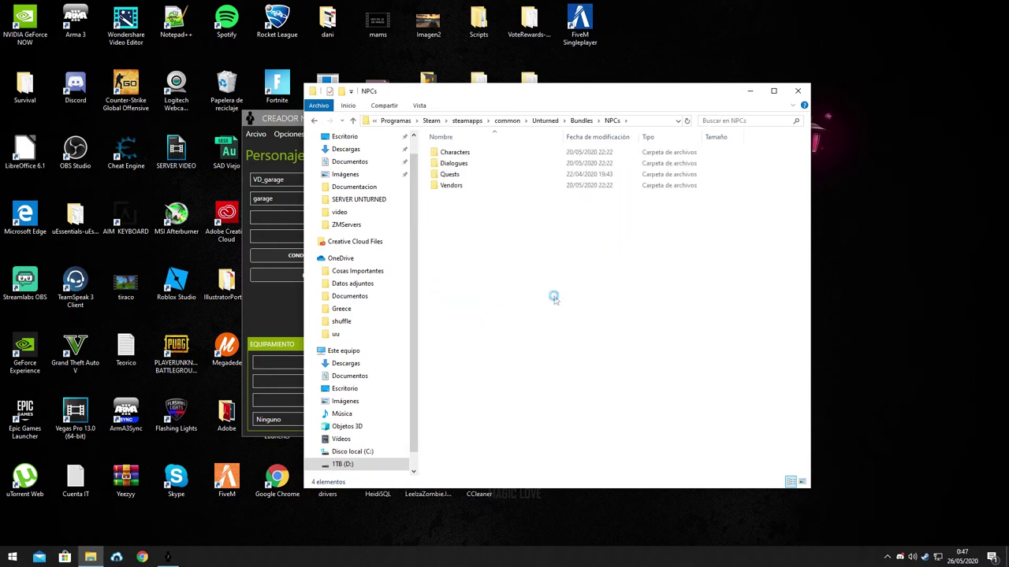
key("ctrl+a")
left_click(798, 90)
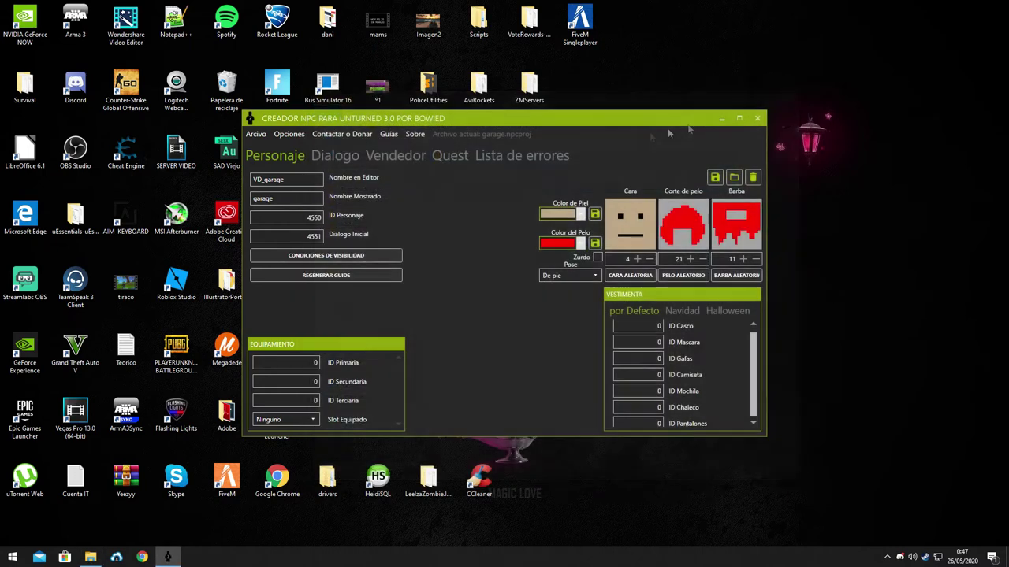
left_click(756, 119)
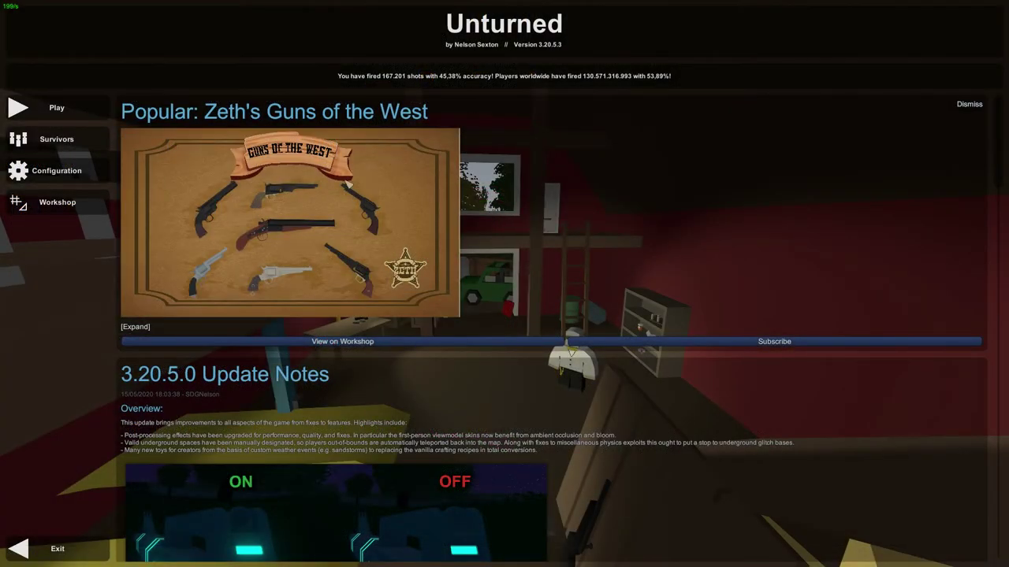
Open map 12 in Unturned's standard map editor.
left_click(57, 202)
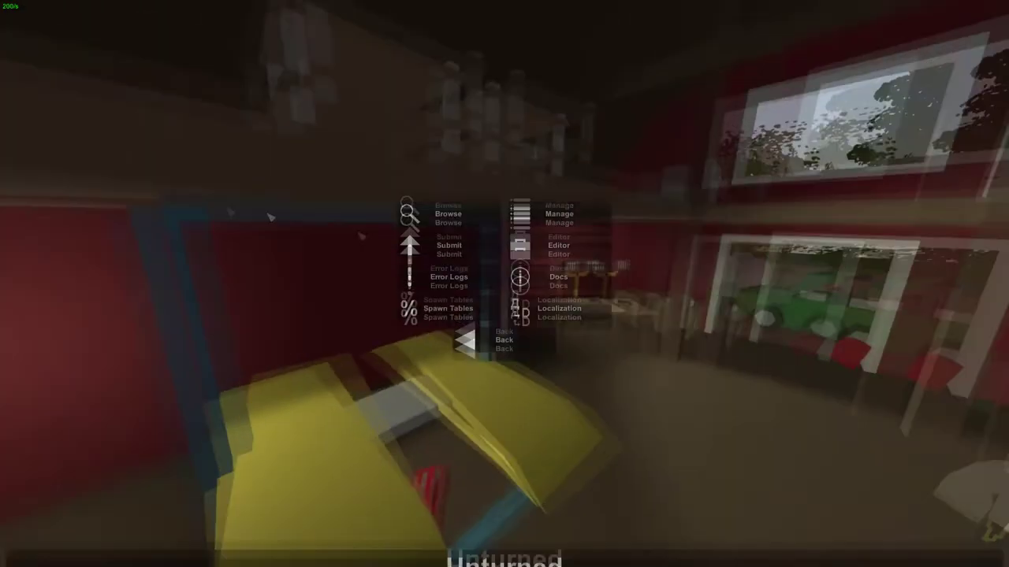
left_click(517, 266)
left_click(516, 266)
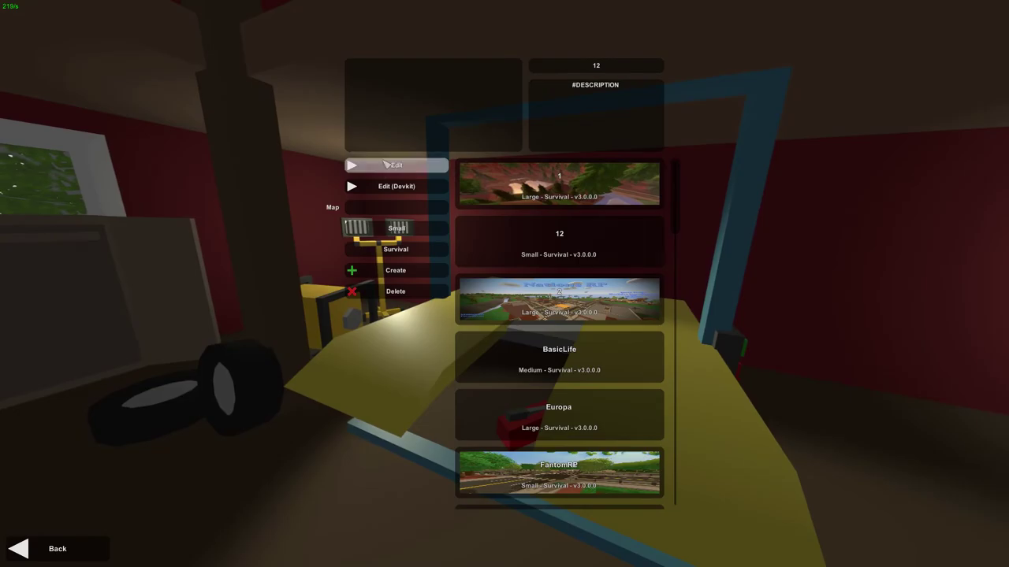
left_click(386, 165)
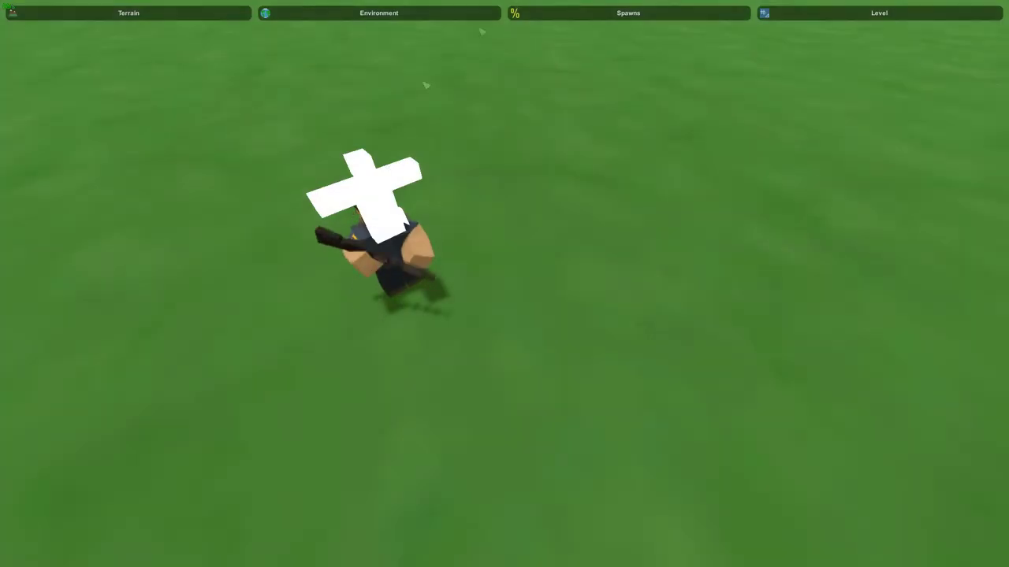
Start editing the level's objects and filter the object list to show only NPCs.
left_click(837, 10)
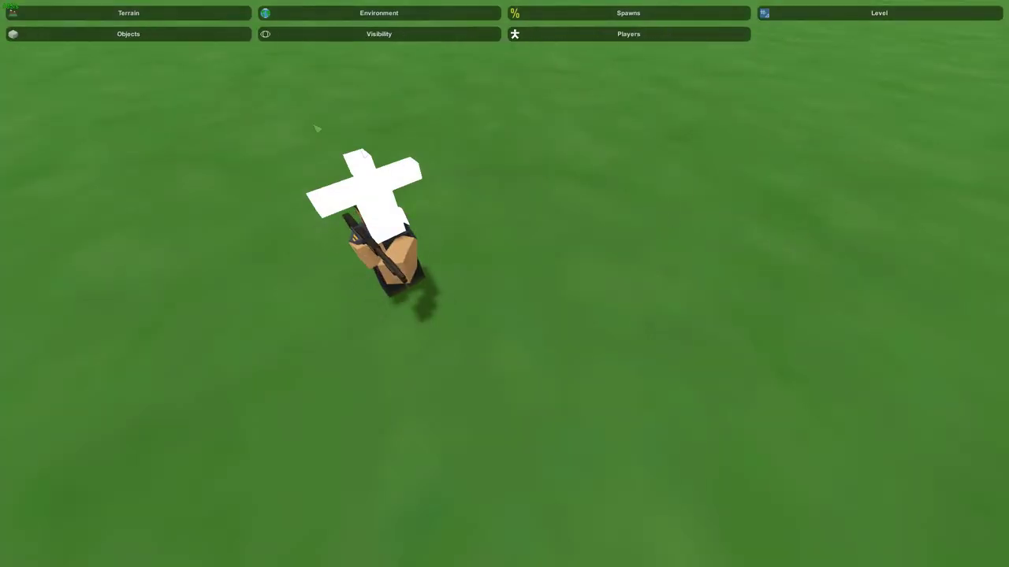
left_click(149, 36)
left_click(399, 254)
left_click(894, 154)
left_click(892, 126)
left_click(894, 101)
left_click(946, 101)
left_click(946, 126)
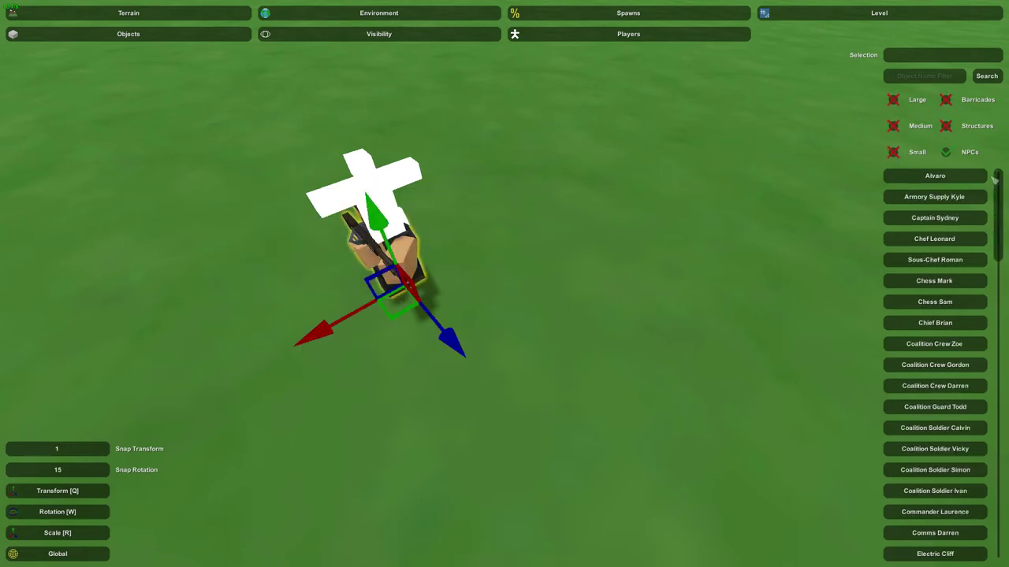
Choose the VD_garage NPC from the object list and place it on the grass beside the existing NPC.
left_click_drag(998, 203, 997, 294)
scroll(935, 355, "down", 5)
left_click(935, 511)
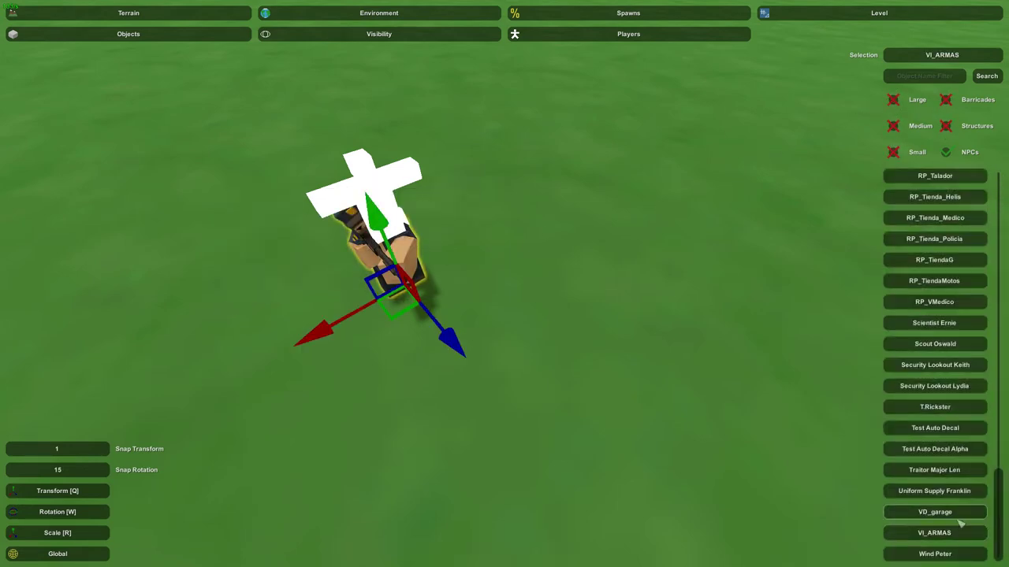
key("s")
key("e")
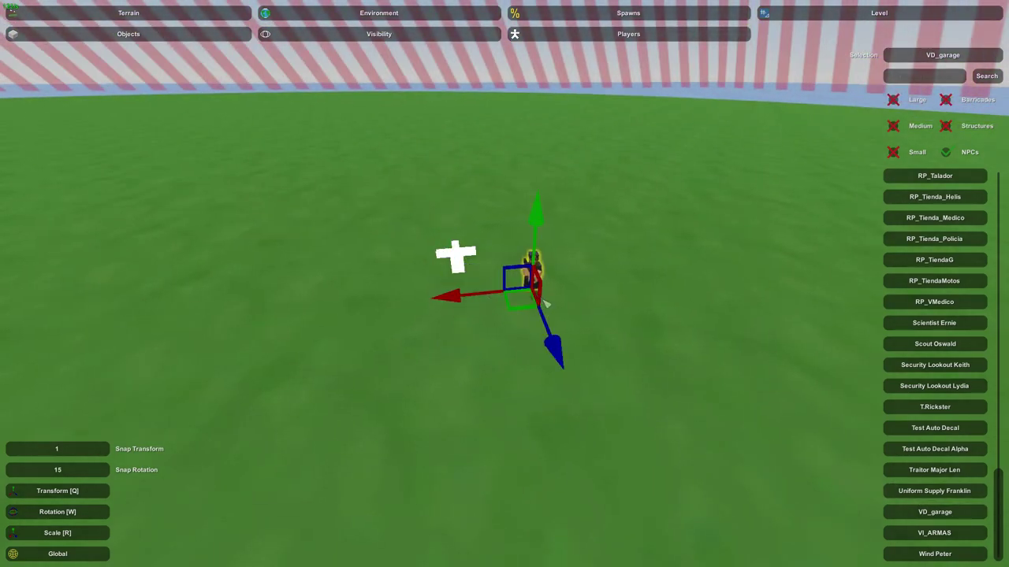
key("w")
left_click(581, 289)
key("e")
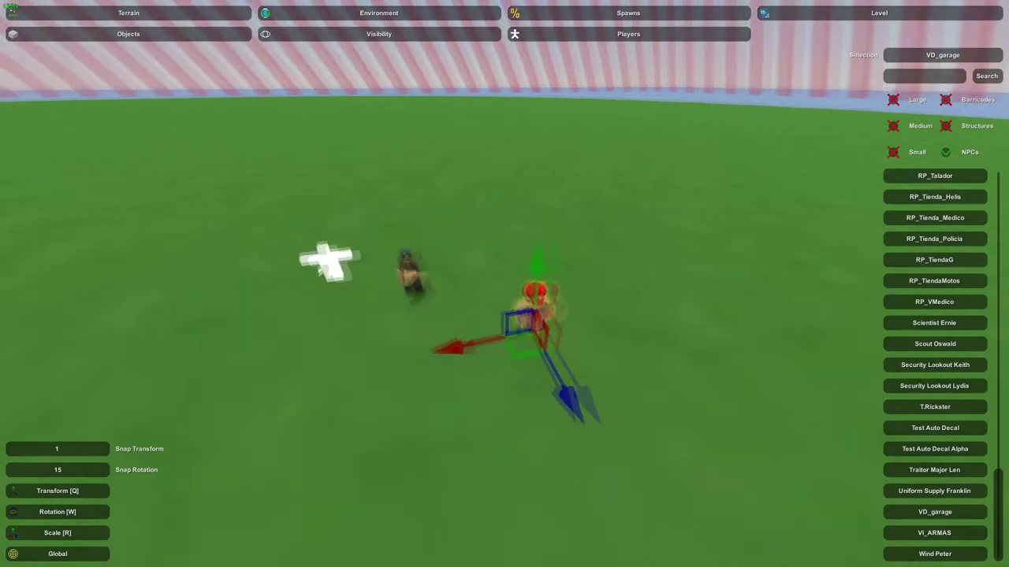
key("w")
Exit the standard editor and reopen map 12 in the Devkit editor, with the view over the grass near the two NPCs.
key("Escape")
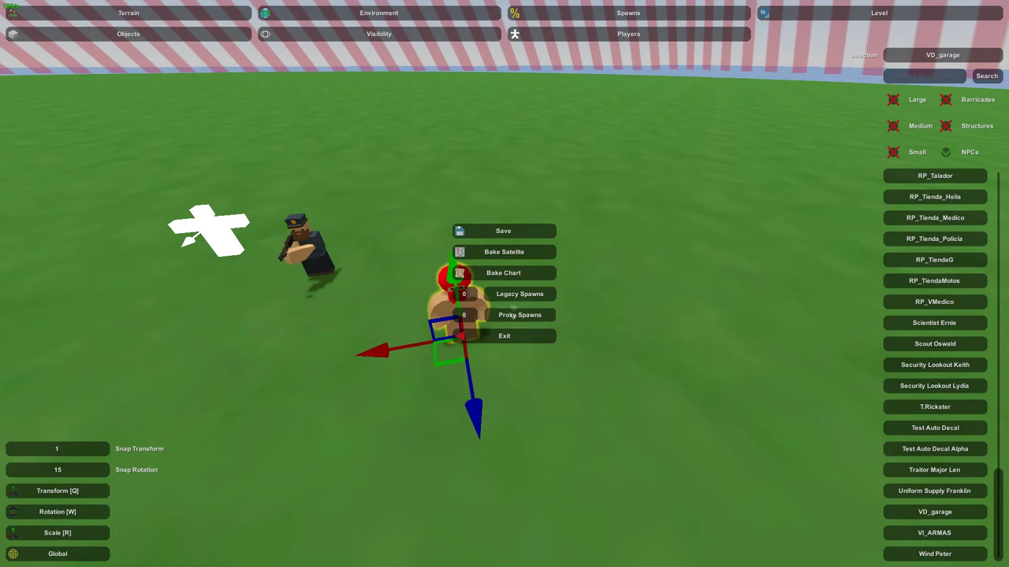
left_click(520, 336)
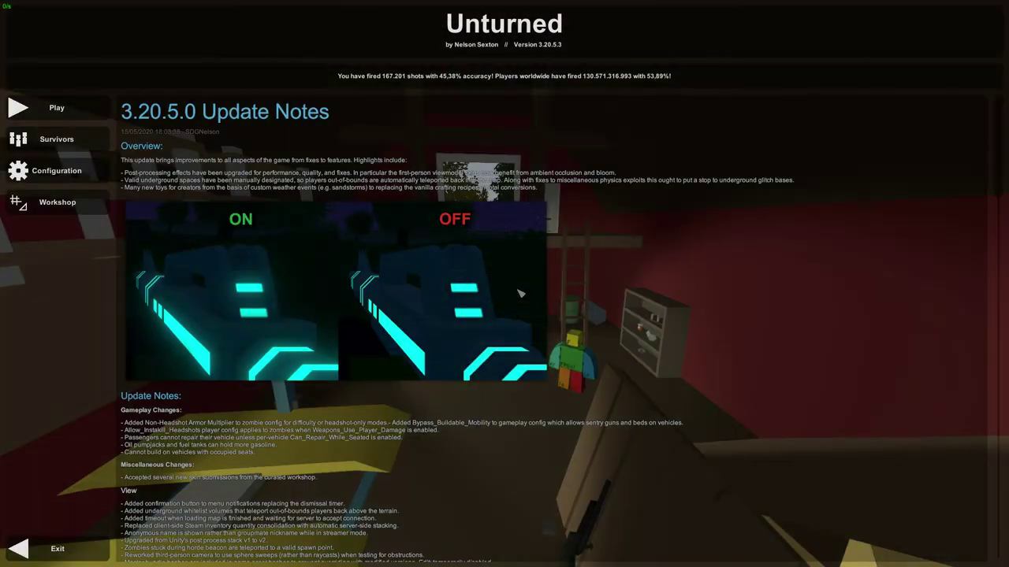
left_click(49, 202)
left_click(551, 268)
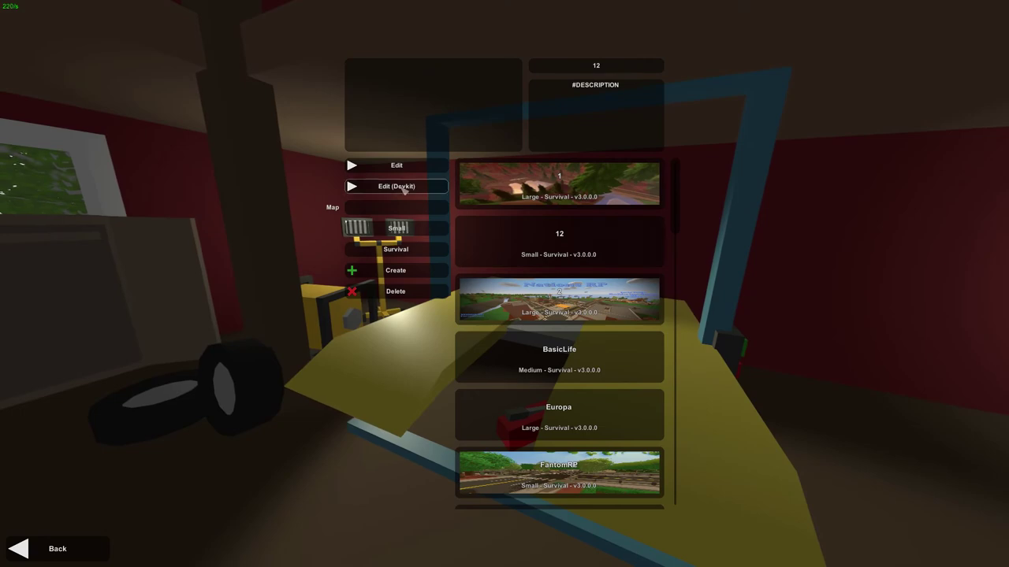
left_click(402, 187)
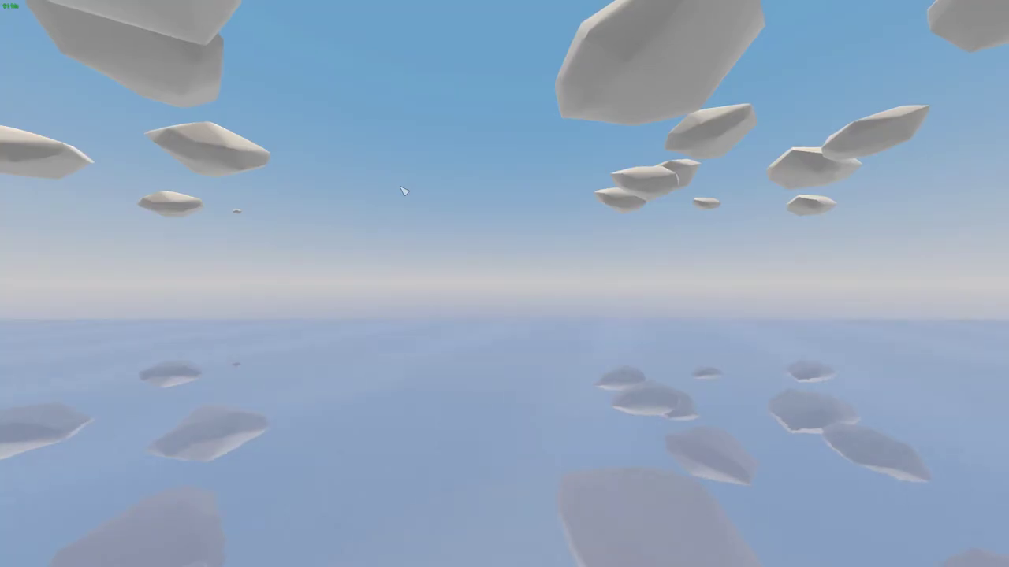
left_click(402, 190)
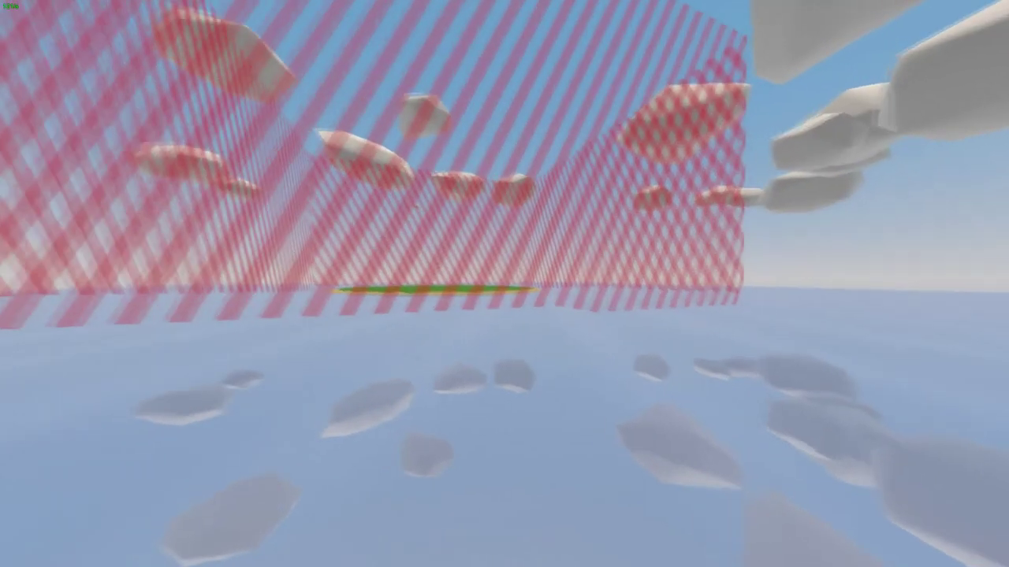
key("w")
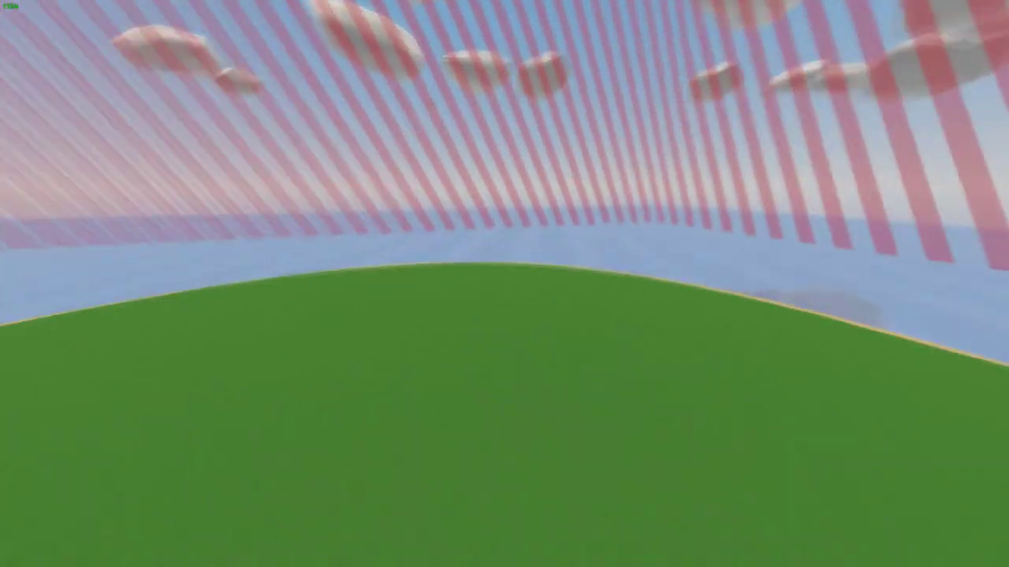
key("Escape")
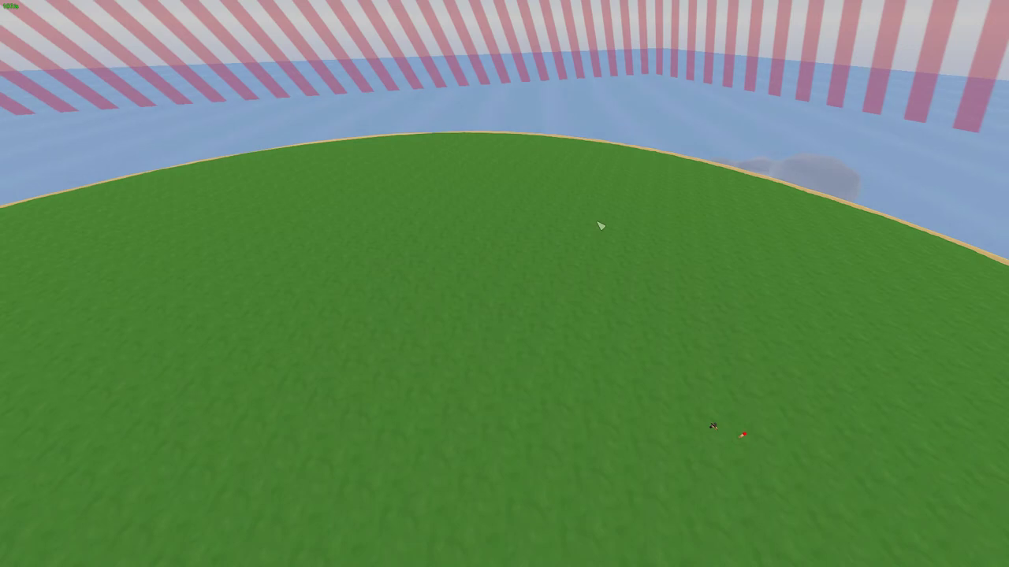
Show the Devkit interface, open the Type Browser with the Core types, and add the Inspector window.
key("F1")
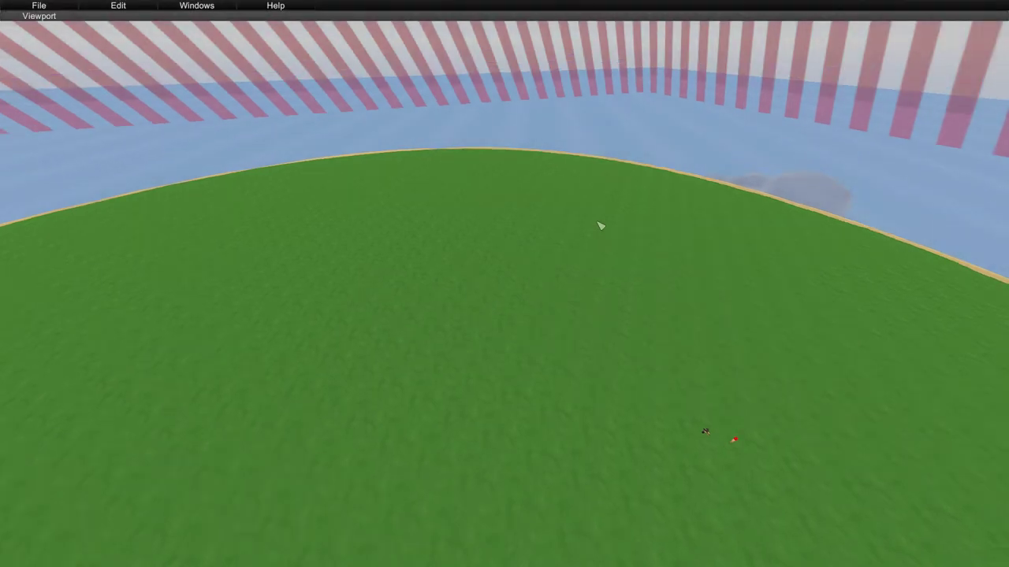
mouse_move(117, 7)
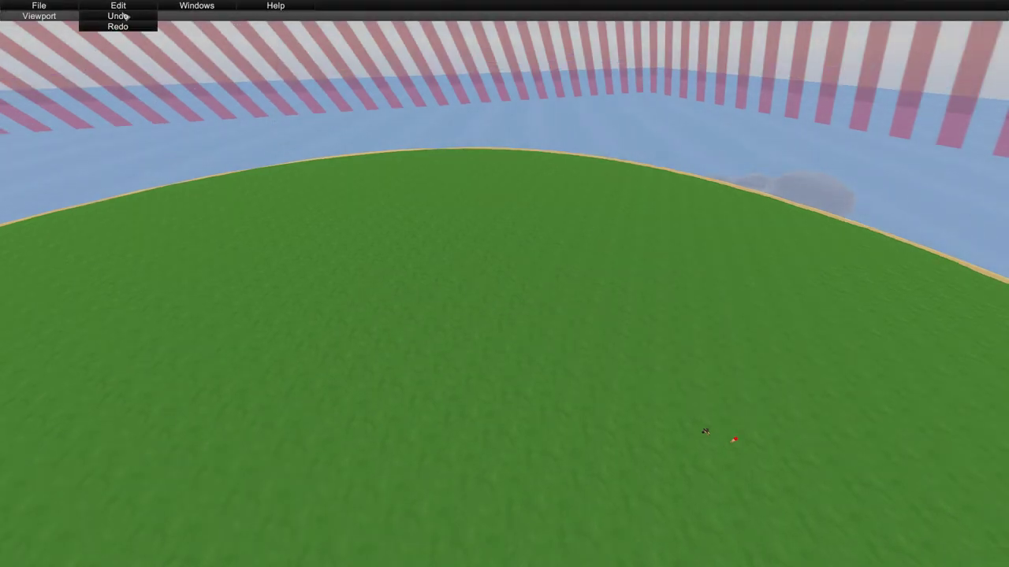
left_click(191, 6)
mouse_move(206, 16)
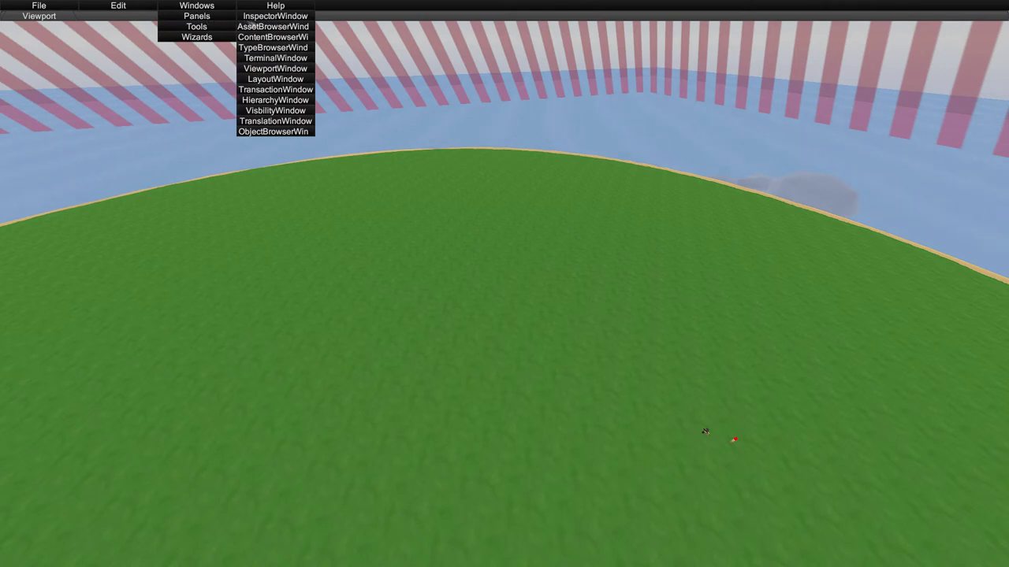
left_click(268, 48)
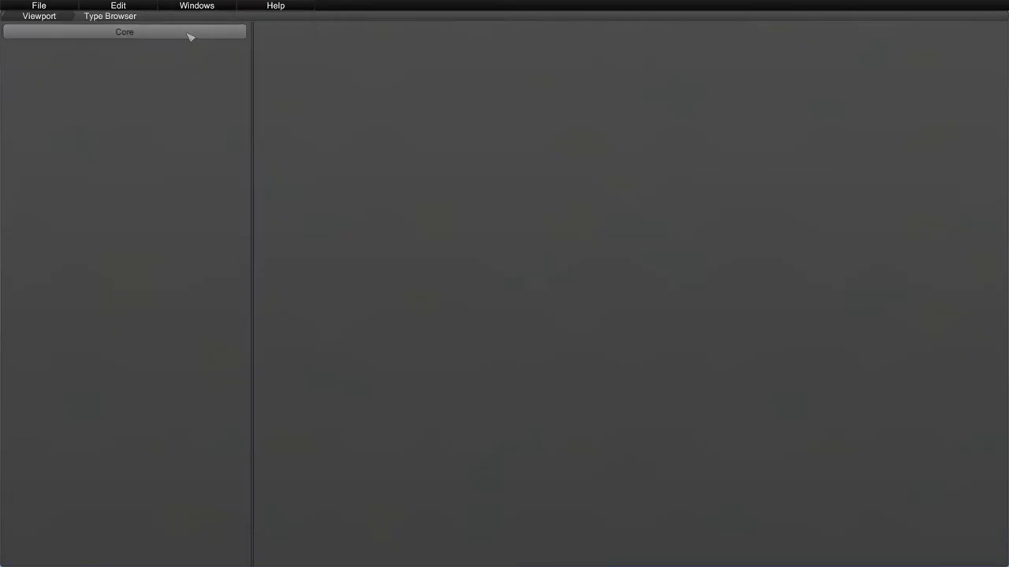
left_click(189, 34)
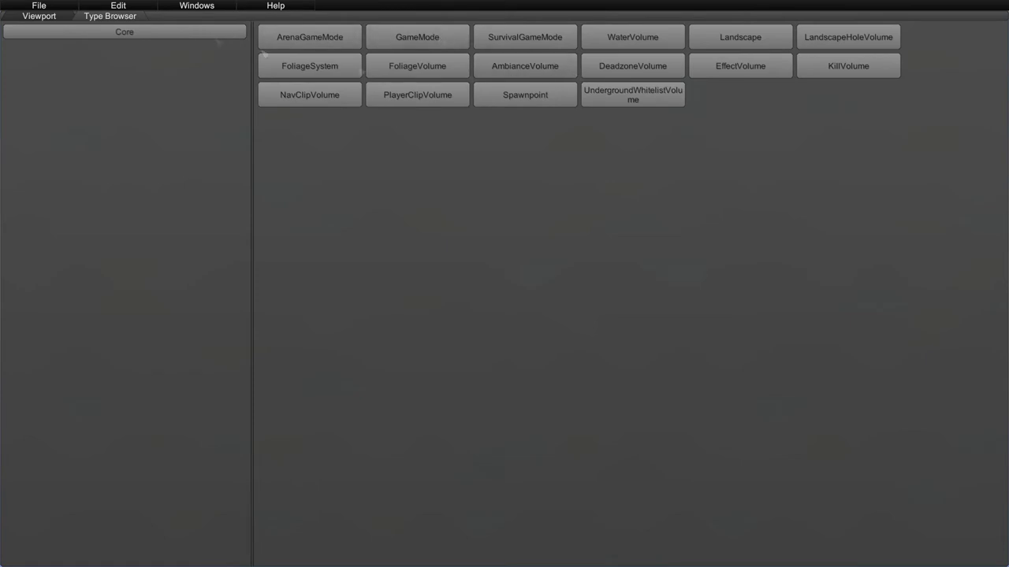
mouse_move(202, 6)
mouse_move(210, 26)
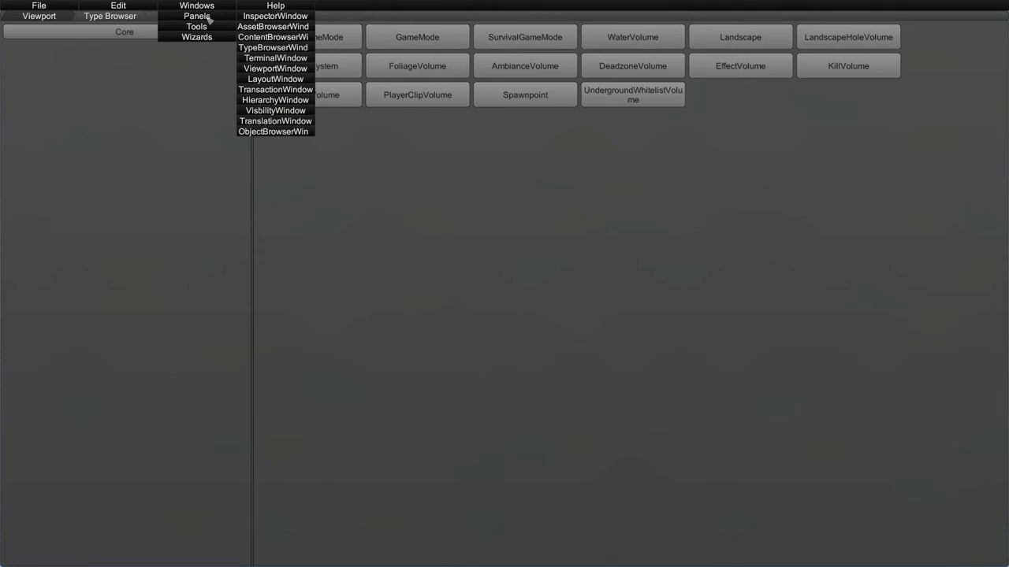
left_click(260, 17)
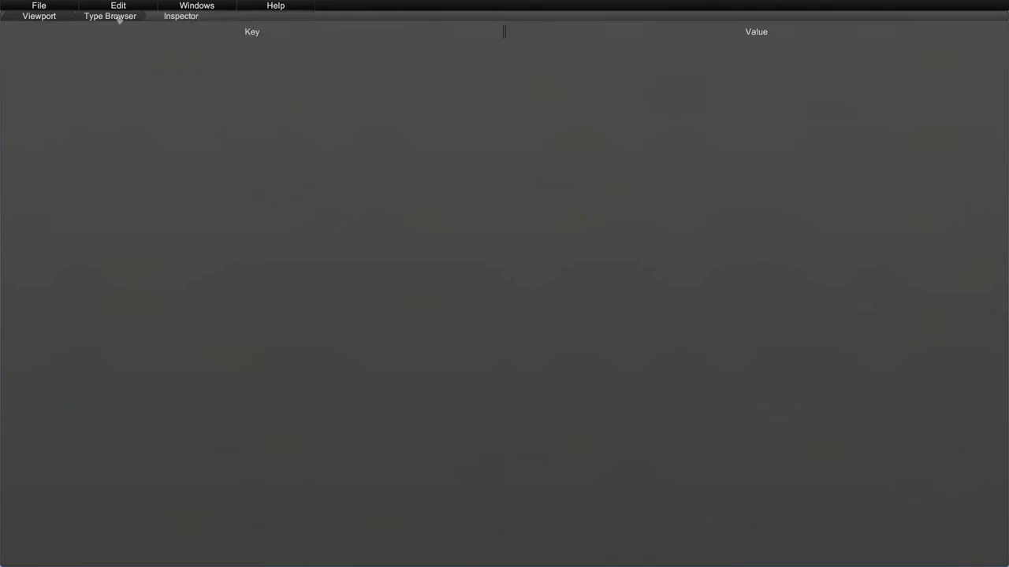
Place a Spawnpoint from the Core types on the grass near the two NPCs, select it and raise it slightly.
left_click(118, 17)
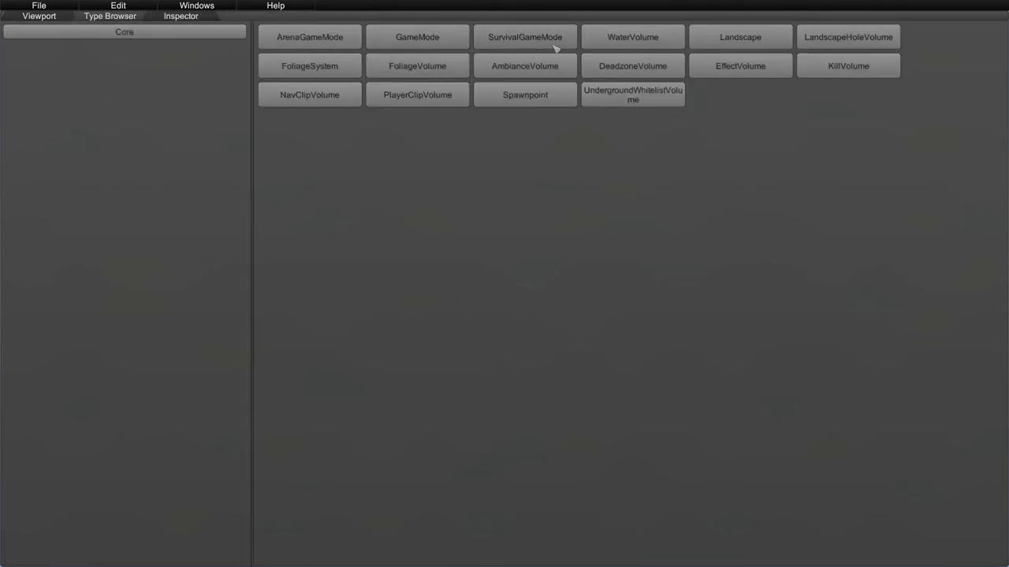
left_click(39, 15)
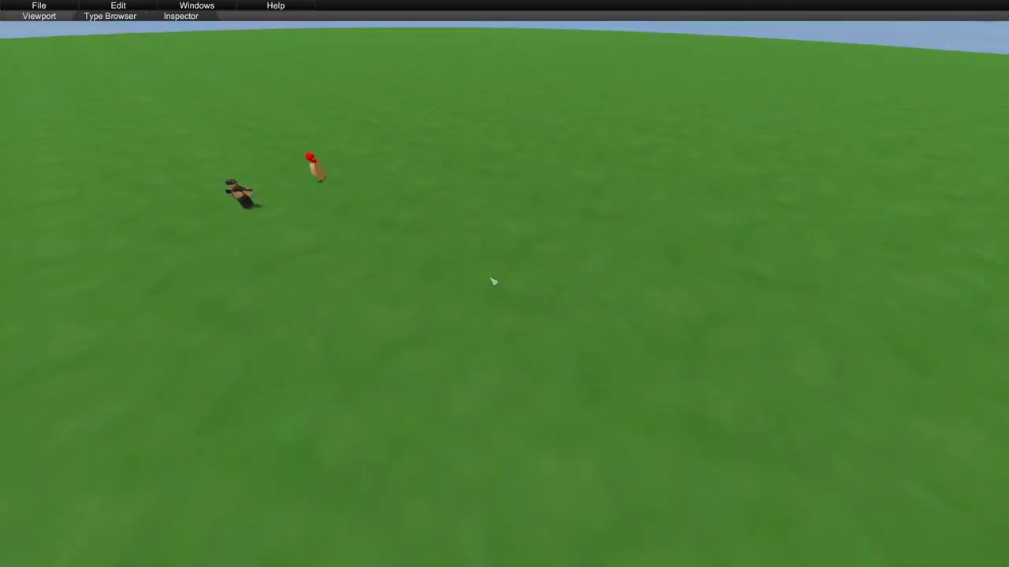
right_click(489, 277)
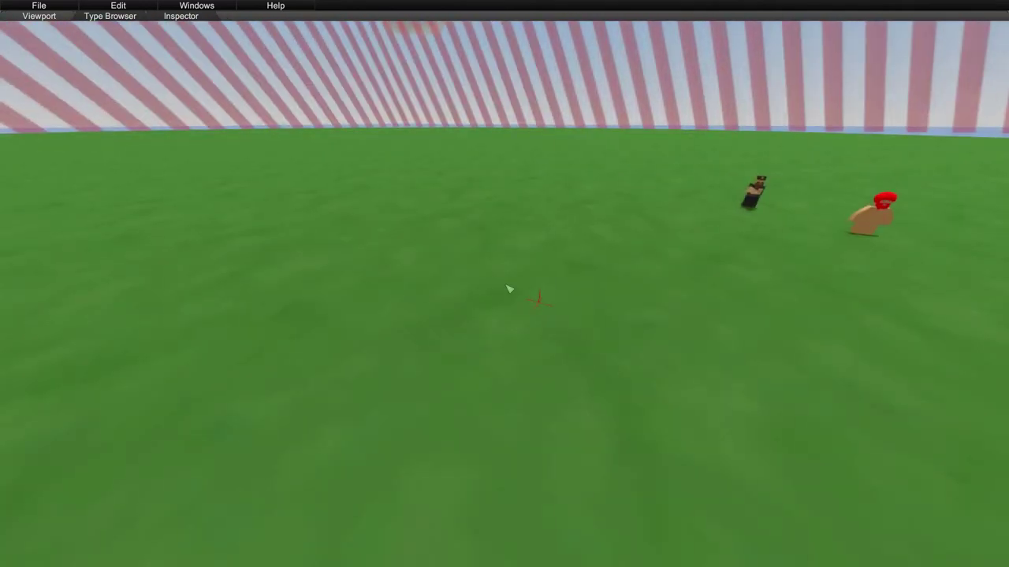
left_click_drag(671, 222, 345, 442)
left_click_drag(547, 242, 547, 222)
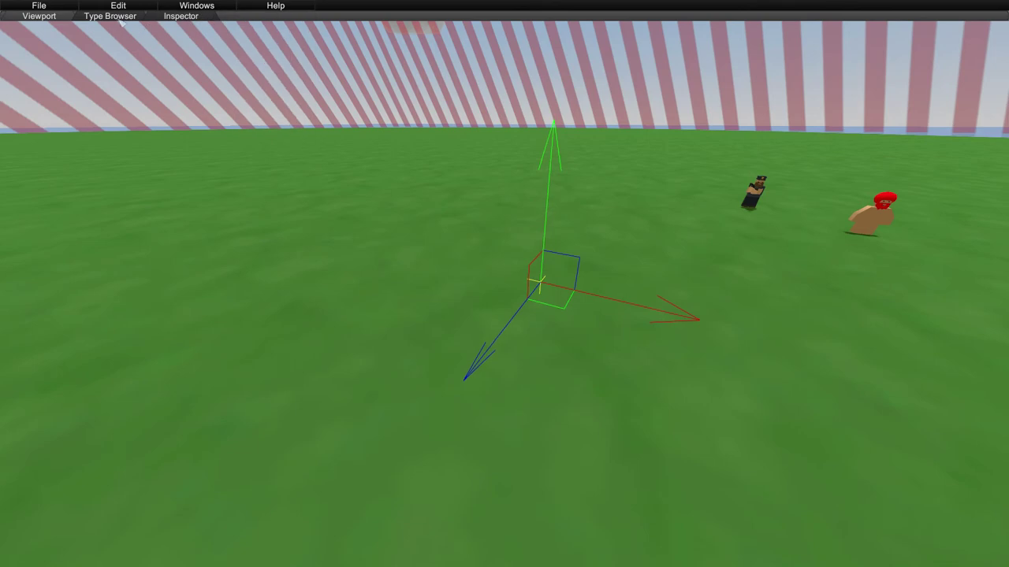